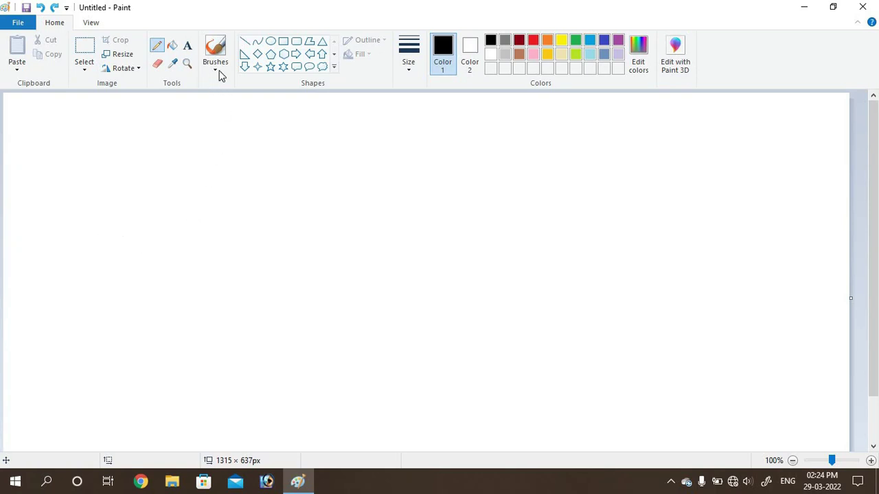
Set the Pencil to the second line thickness, test and undo a stroke, and collapse the ribbon.
click(414, 68)
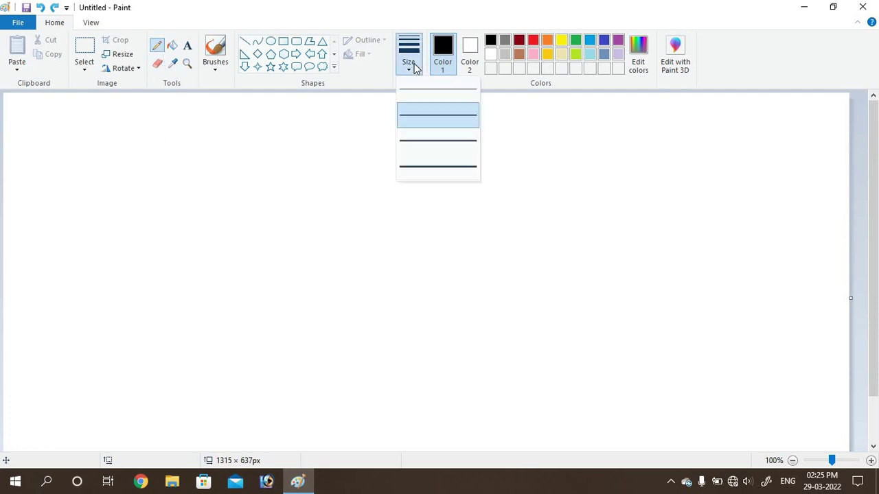
click(423, 120)
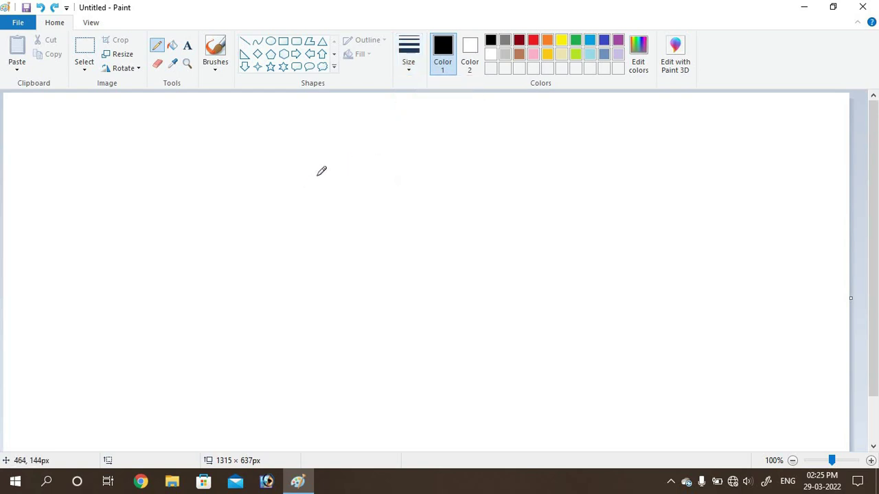
mouse_move(301, 186)
mouse_down()
mouse_move(323, 159)
mouse_move(363, 177)
mouse_up()
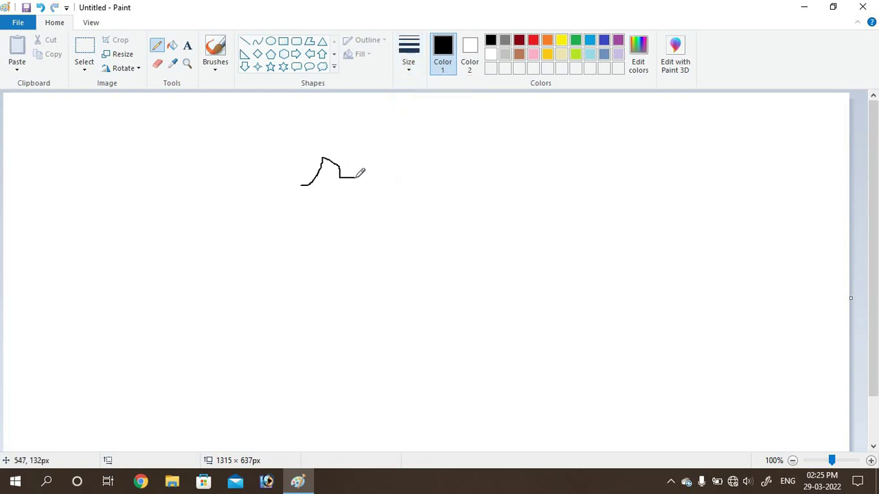
key(ctrl+z)
double_click(55, 24)
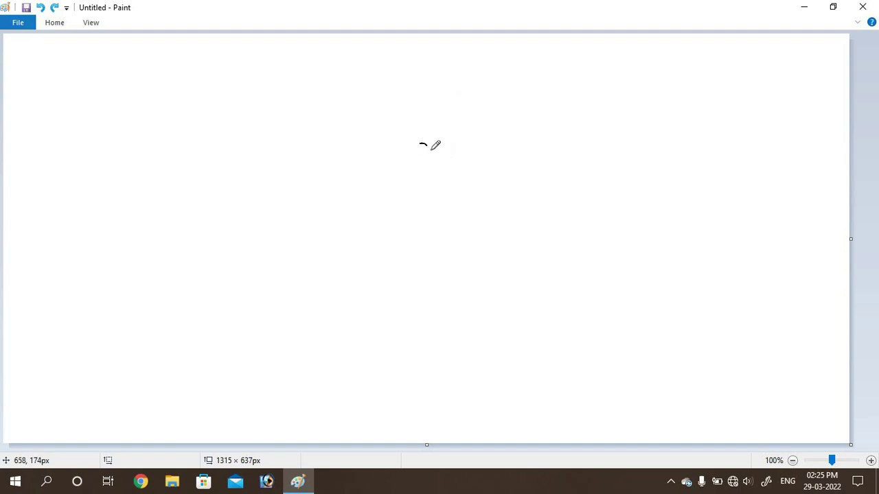
Draw the hooked beak outline, the curved top of the head and the start of the zigzag crest.
drag(421, 142, 435, 177)
mouse_move(434, 177)
mouse_down()
mouse_move(459, 121)
mouse_move(448, 103)
mouse_up()
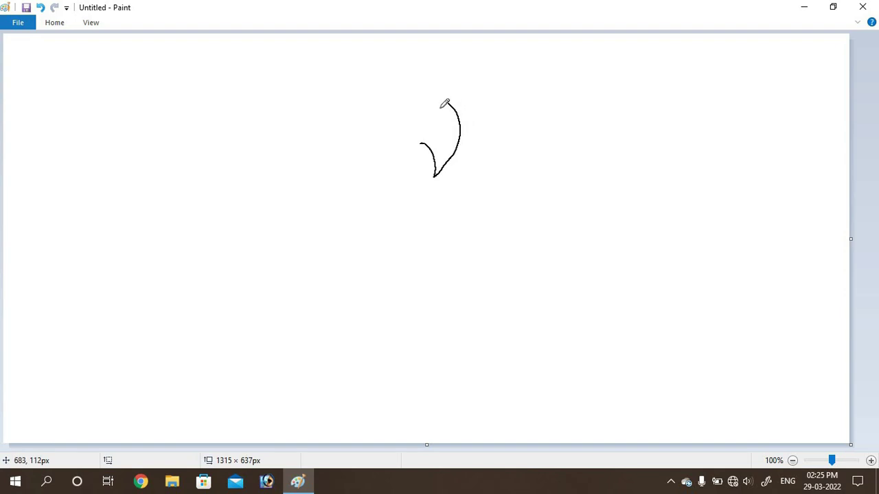
drag(433, 116, 431, 134)
mouse_move(442, 100)
mouse_down()
mouse_move(411, 75)
mouse_move(371, 75)
mouse_move(349, 88)
mouse_up()
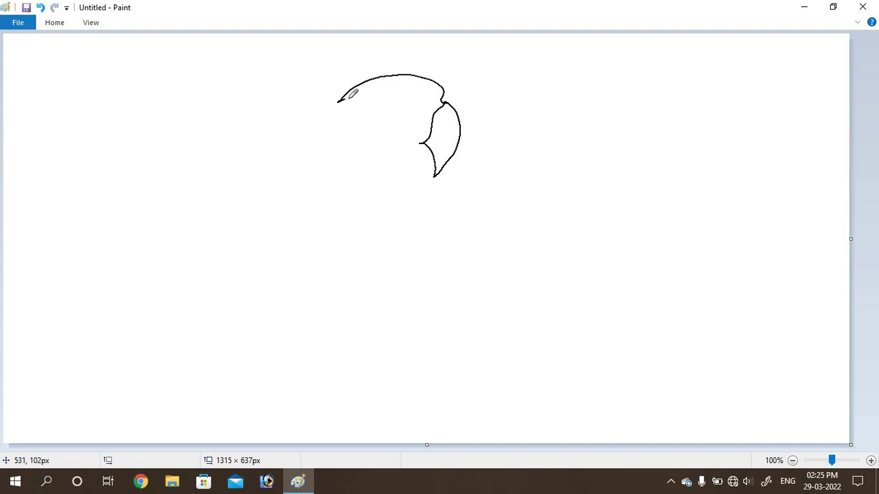
drag(349, 99, 335, 126)
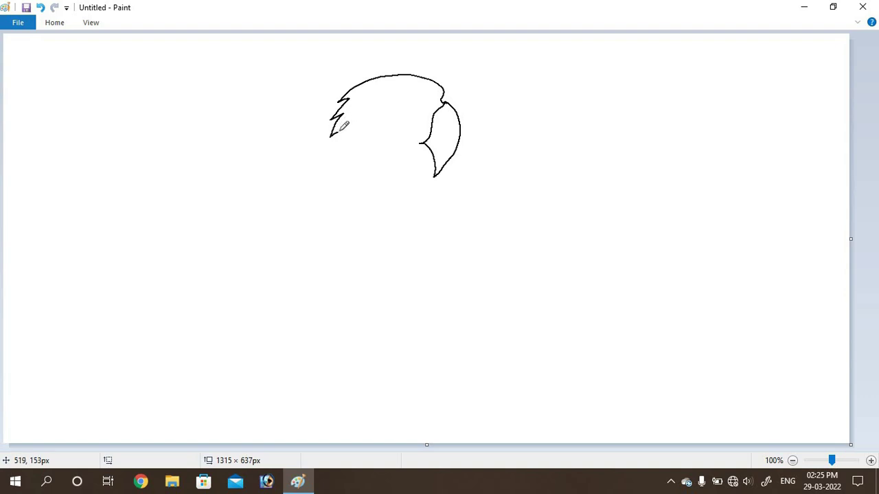
Sketch the crest zigzags down the head, the back, the long tail feather edges and the wing's lower edge.
mouse_move(337, 134)
mouse_down()
mouse_move(293, 188)
mouse_move(270, 244)
mouse_up()
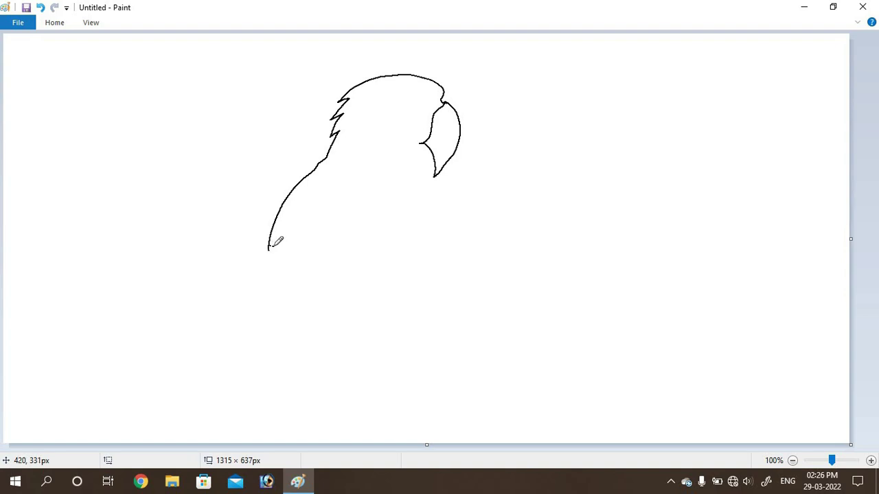
mouse_move(268, 249)
mouse_down()
mouse_move(253, 304)
mouse_move(263, 330)
mouse_move(206, 412)
mouse_move(200, 445)
mouse_up()
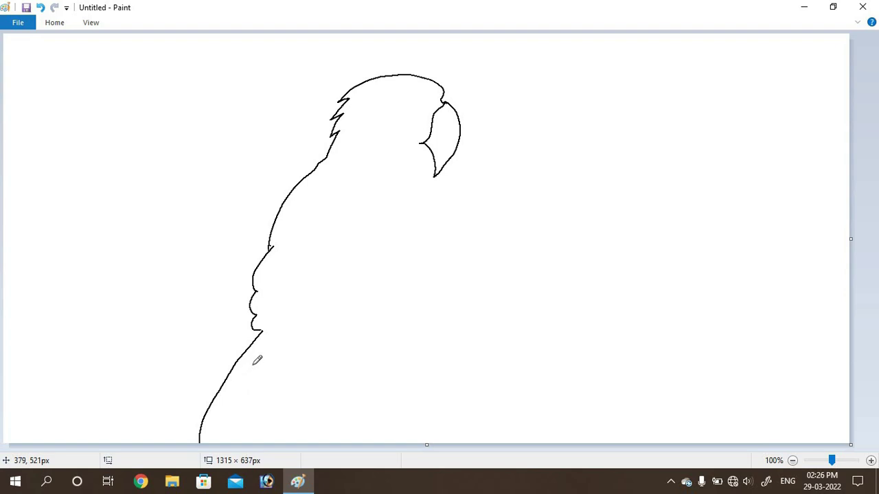
mouse_move(247, 366)
mouse_down()
mouse_move(216, 444)
mouse_move(289, 391)
mouse_up()
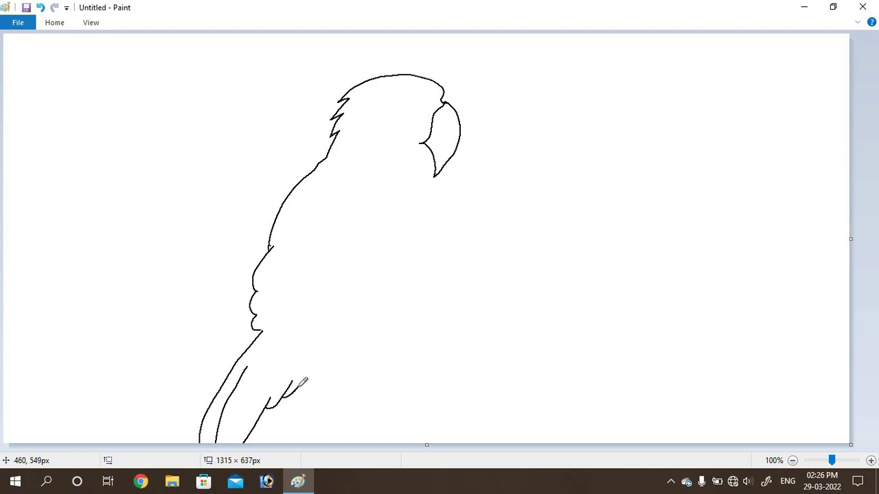
drag(303, 378, 315, 354)
drag(316, 347, 320, 339)
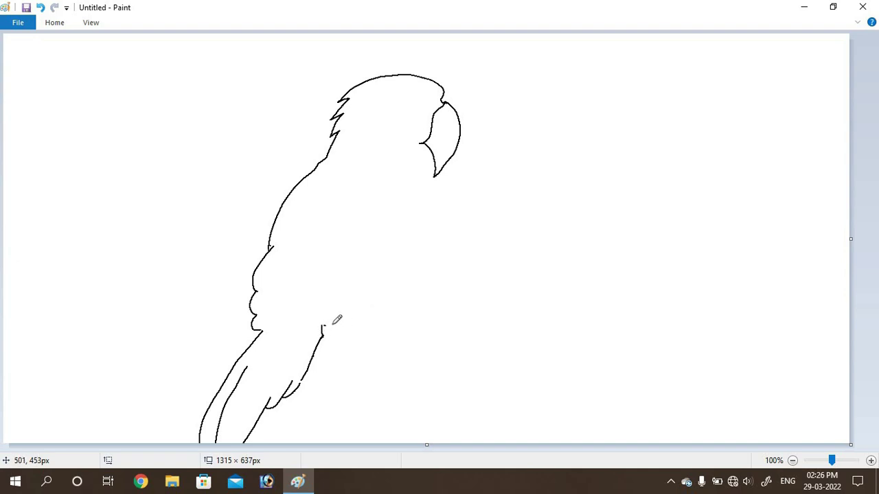
mouse_move(323, 326)
mouse_down()
mouse_move(363, 313)
mouse_move(413, 267)
mouse_move(436, 189)
mouse_move(416, 165)
mouse_up()
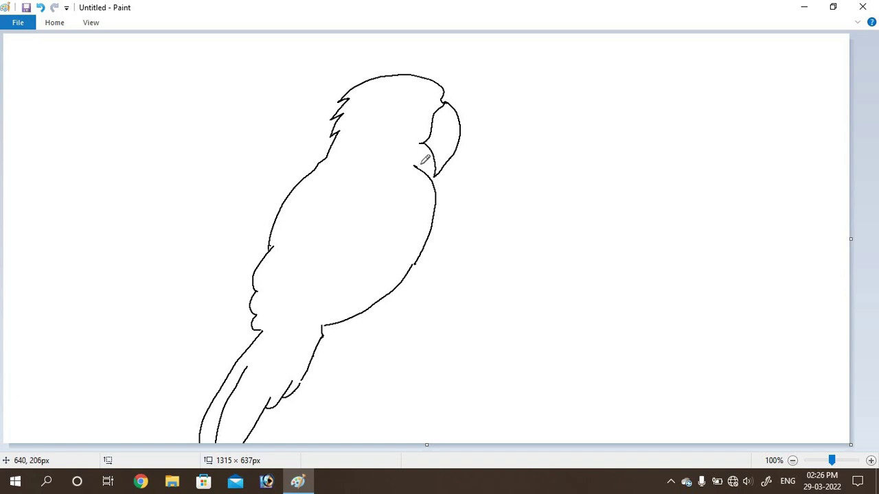
Join the beak base to the throat with a short line and return to the Paint window.
drag(422, 165, 433, 161)
click(268, 481)
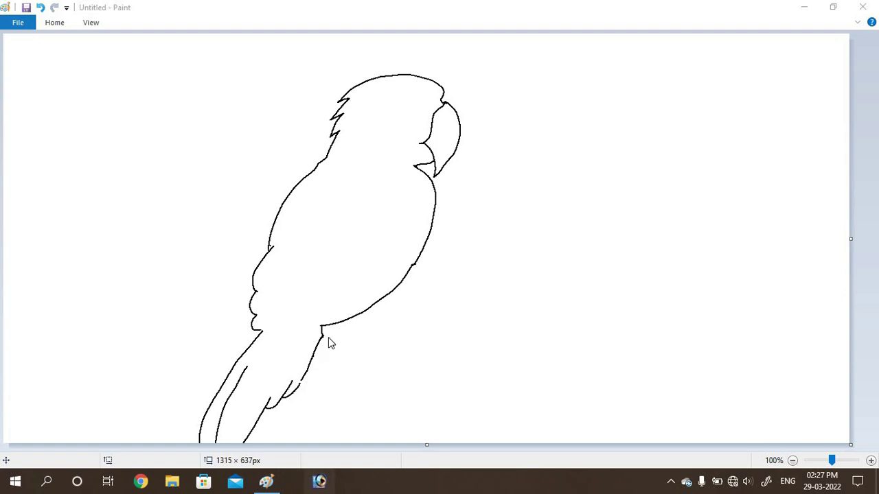
click(413, 282)
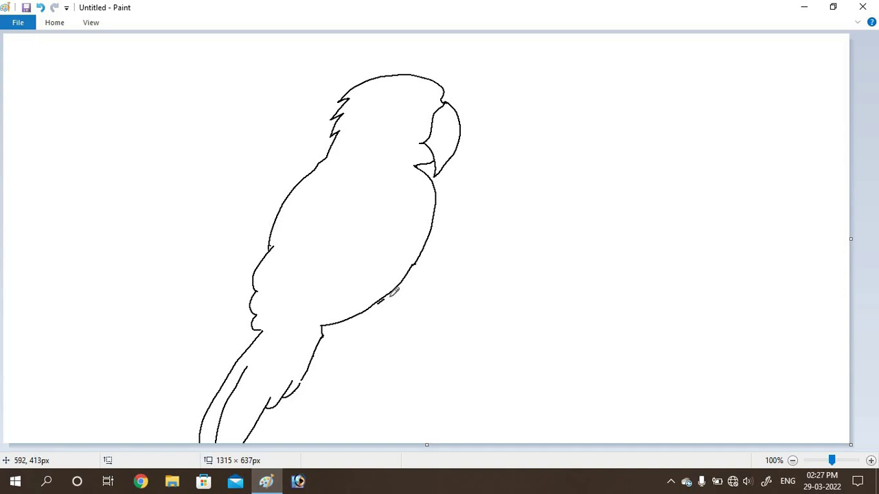
Draw a forked branch rising up-right beneath the belly, with a trunk line to the canvas bottom.
mouse_move(417, 278)
mouse_down()
mouse_move(477, 248)
mouse_move(511, 215)
mouse_move(518, 224)
mouse_move(508, 218)
mouse_move(517, 225)
mouse_move(505, 246)
mouse_move(554, 251)
mouse_move(555, 240)
mouse_move(553, 260)
mouse_move(415, 293)
mouse_move(324, 359)
mouse_move(322, 443)
mouse_move(343, 457)
mouse_up()
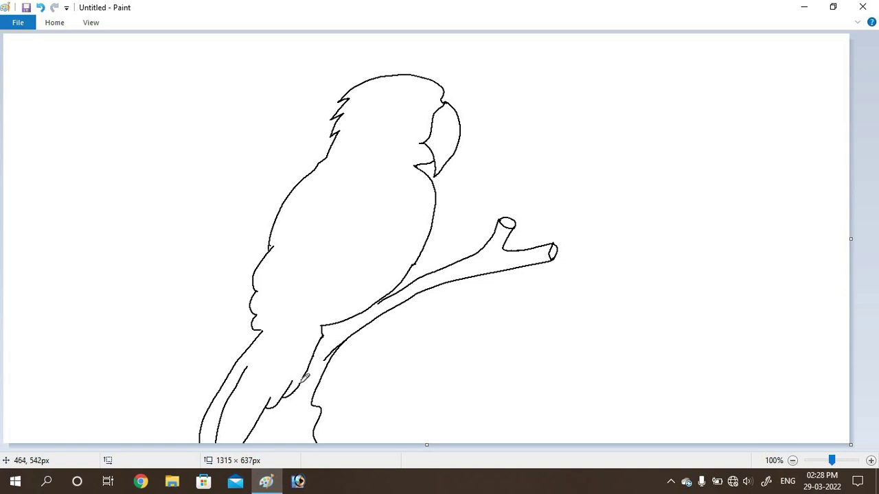
drag(300, 382, 293, 444)
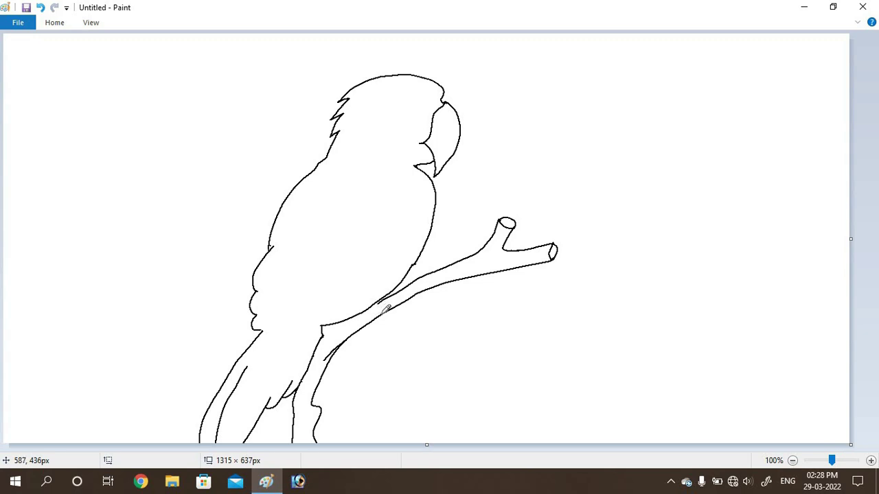
Erase the branch line crossing the parrot's belly with the Eraser, returning to the Pencil afterwards.
click(56, 30)
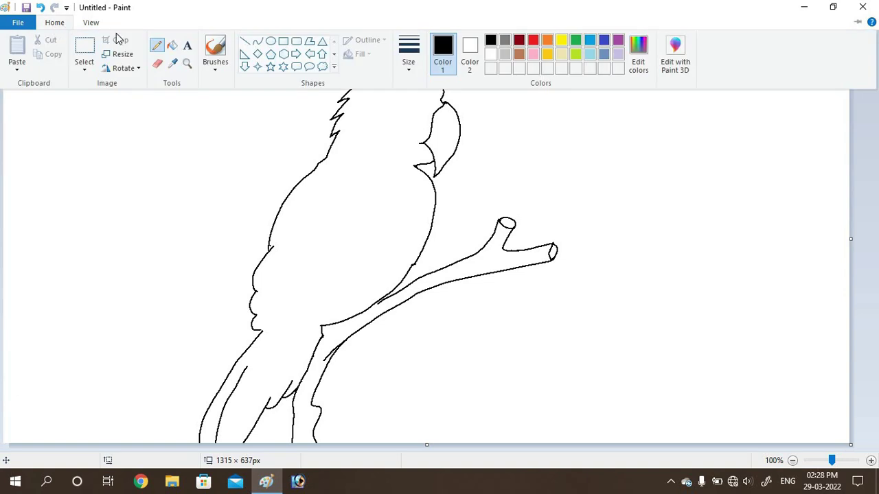
click(154, 61)
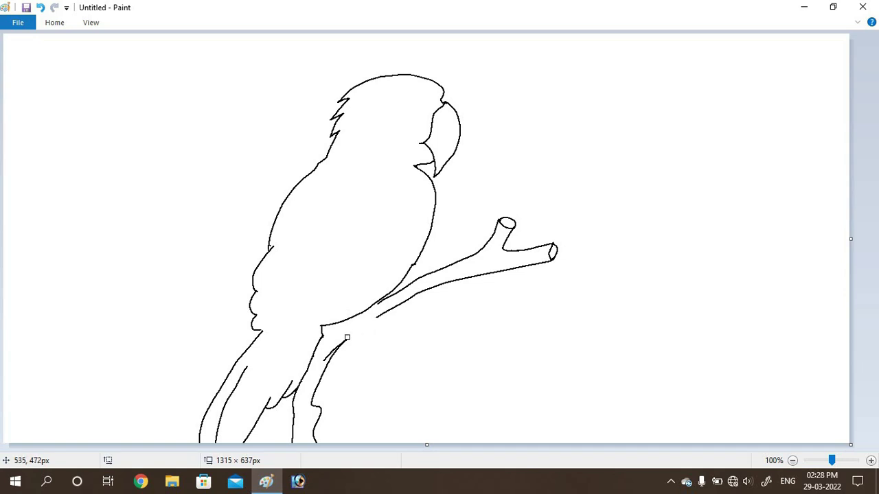
drag(332, 348, 322, 358)
click(56, 23)
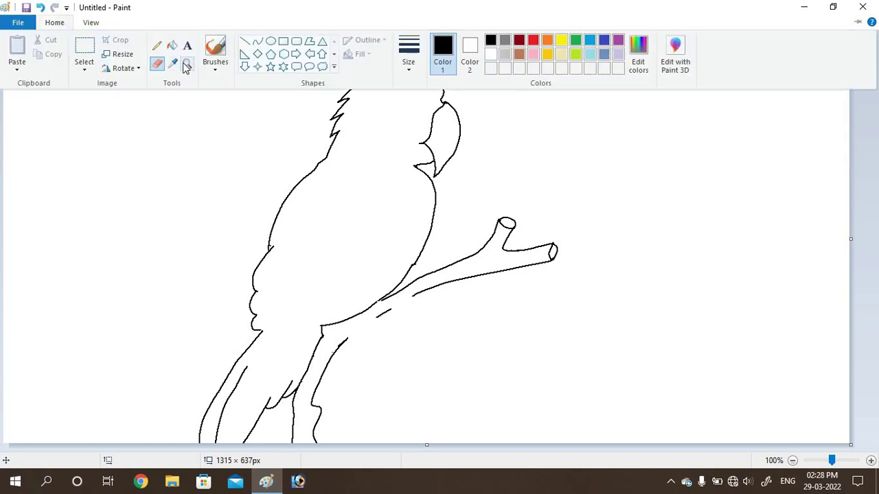
click(157, 46)
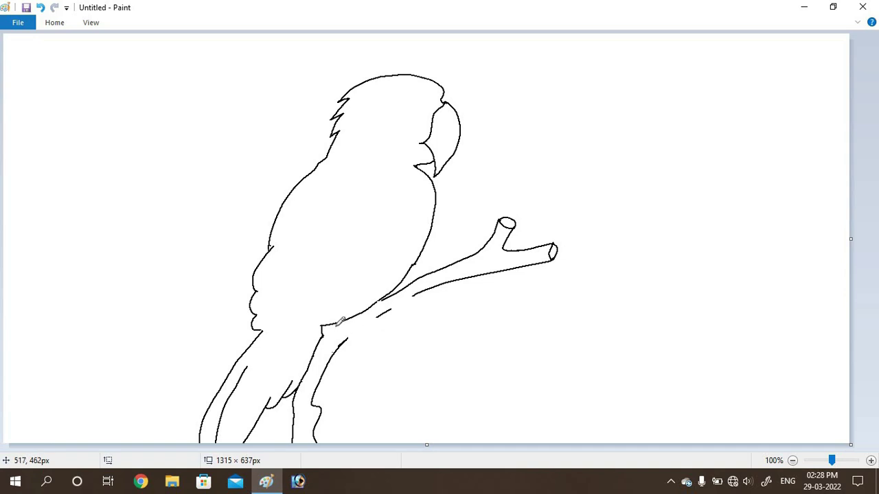
Draw both feet with toes, curved claws and segment lines gripping the branch.
drag(330, 336, 326, 337)
mouse_move(325, 335)
mouse_down()
mouse_move(368, 344)
mouse_move(379, 324)
mouse_move(377, 301)
mouse_up()
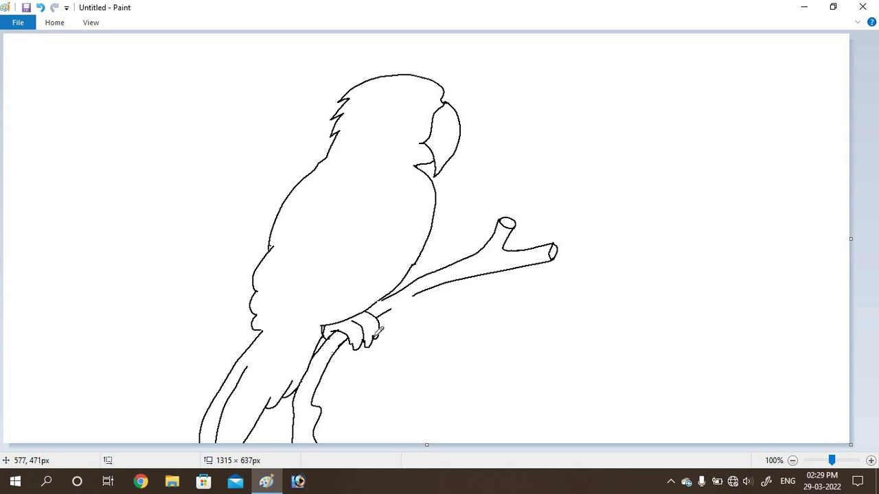
mouse_move(374, 338)
mouse_down()
mouse_move(377, 322)
mouse_move(364, 309)
mouse_up()
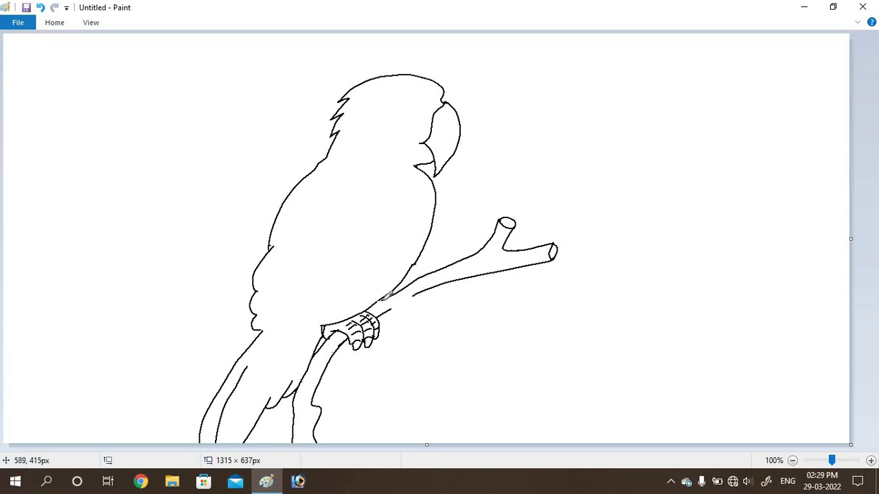
mouse_move(382, 301)
mouse_down()
mouse_move(385, 311)
mouse_move(413, 304)
mouse_move(415, 282)
mouse_up()
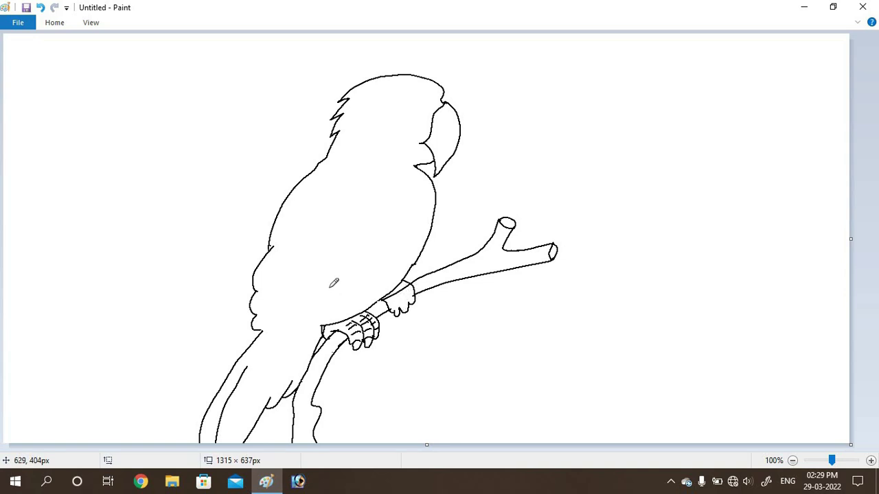
click(56, 24)
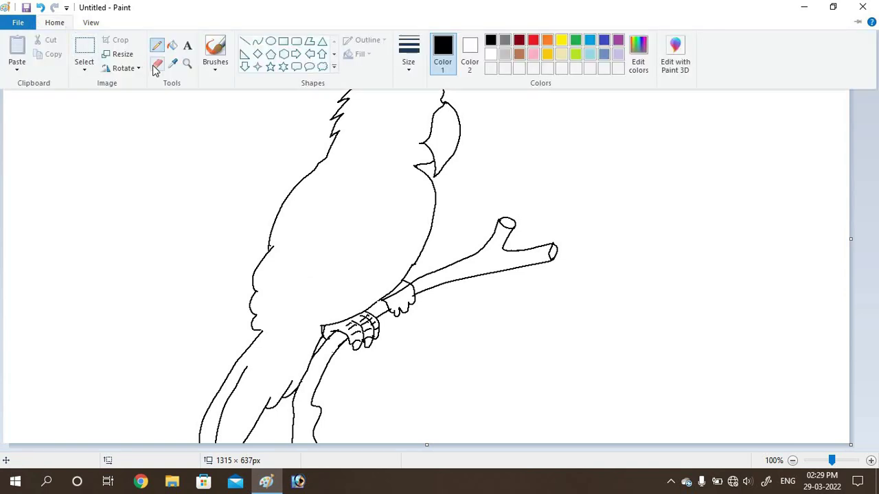
click(157, 63)
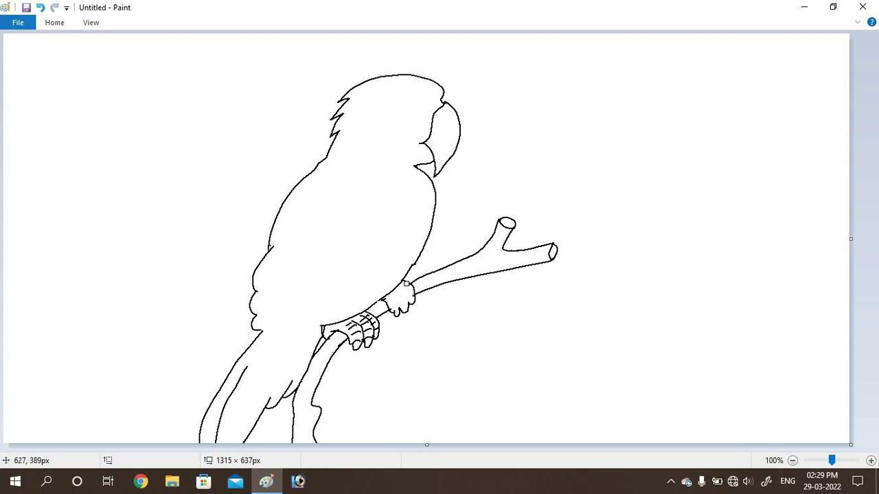
click(57, 25)
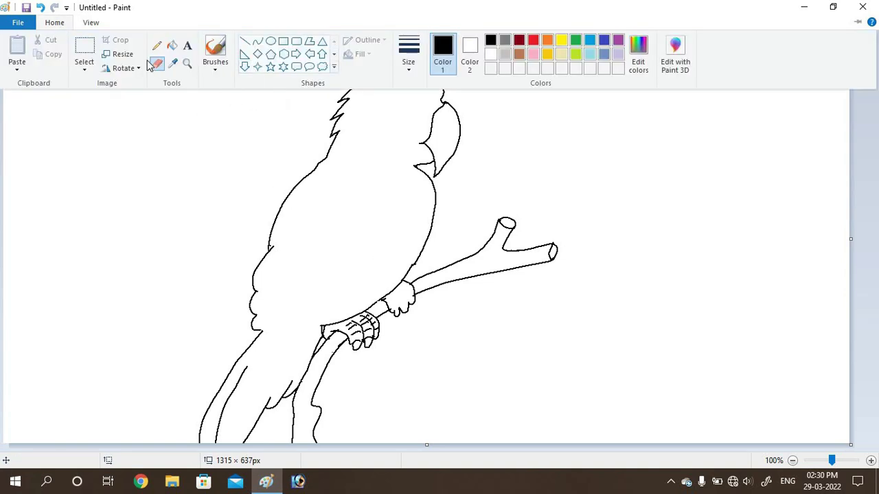
Redraw the branch edges toward the feet and extend the branch and tail lines to the canvas bottom.
click(160, 44)
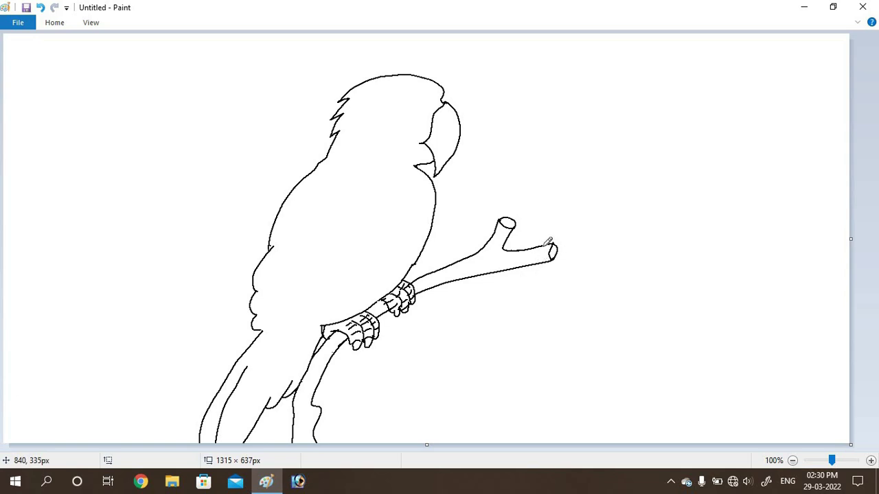
drag(547, 242, 447, 270)
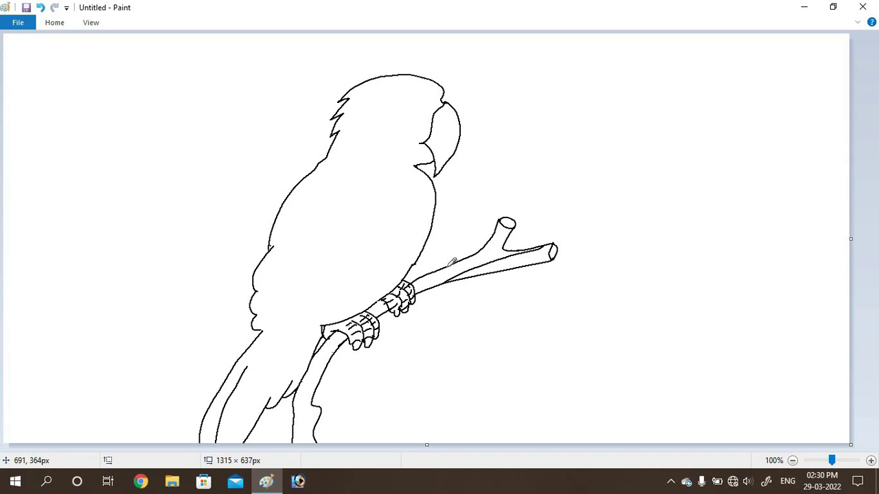
mouse_move(446, 269)
mouse_down()
mouse_move(379, 306)
mouse_move(318, 369)
mouse_up()
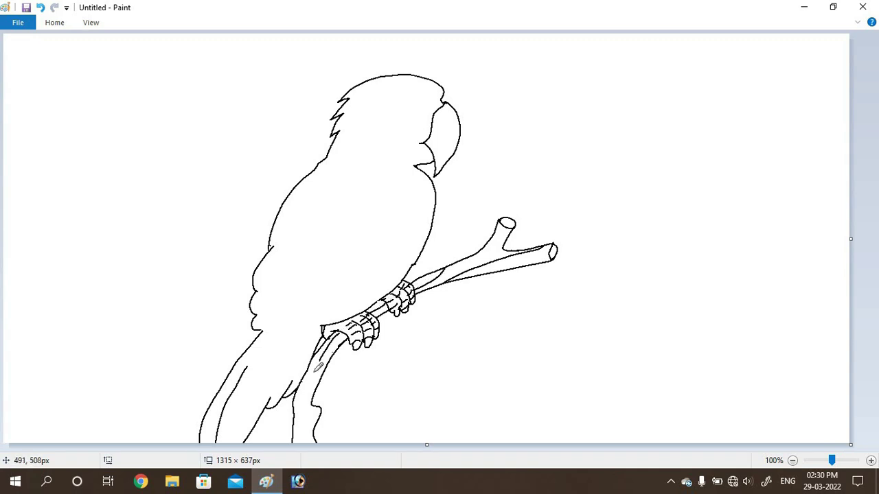
drag(318, 369, 333, 467)
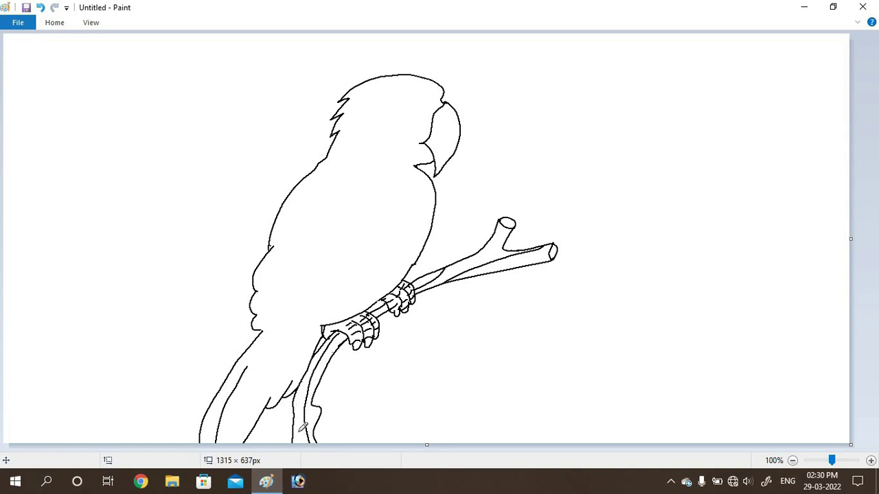
drag(296, 411, 307, 446)
Draw the wing line from the neck down into the tail, replacing a misplaced tail curve.
mouse_move(223, 419)
mouse_down()
mouse_move(263, 388)
mouse_move(378, 246)
mouse_up()
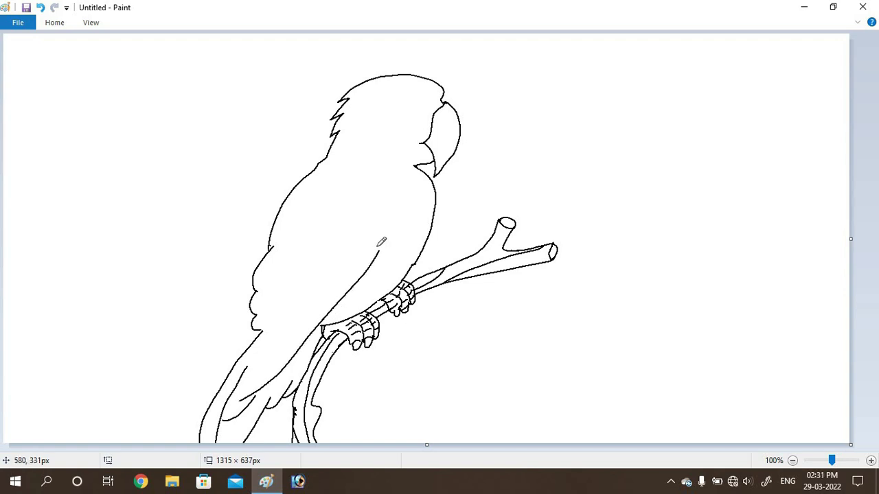
key(ctrl+z)
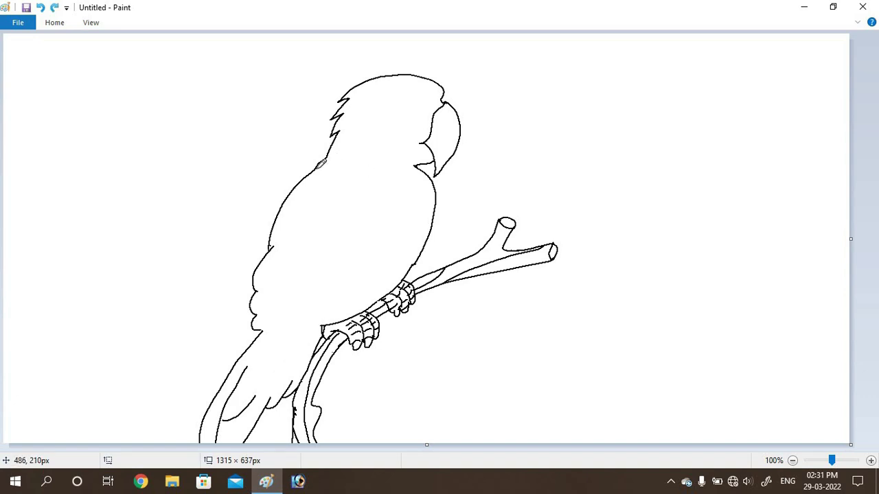
mouse_move(320, 167)
mouse_down()
mouse_move(373, 155)
mouse_move(395, 180)
mouse_move(393, 220)
mouse_move(350, 294)
mouse_move(283, 357)
mouse_up()
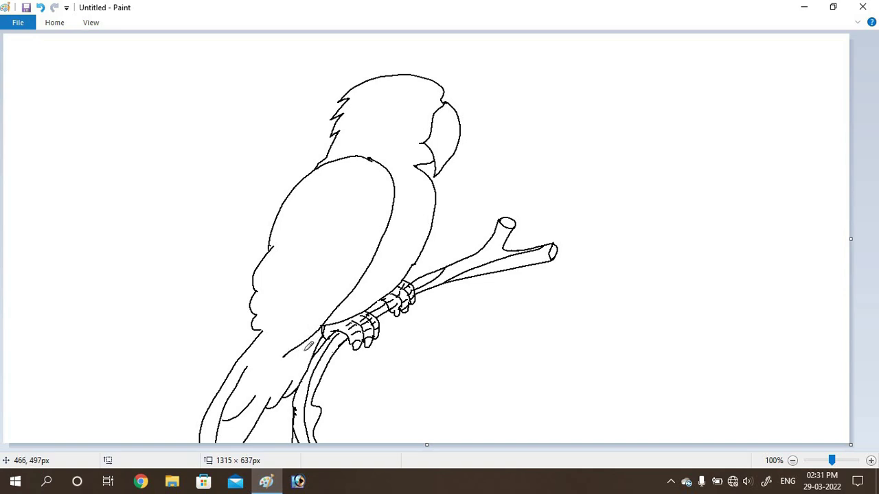
drag(263, 378, 220, 415)
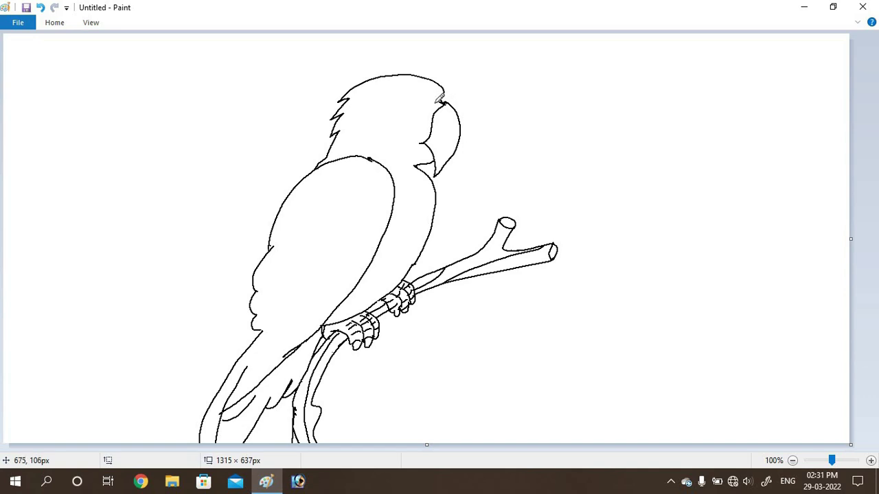
Outline a rounded face patch beside the beak and bring the ribbon tools back.
drag(432, 106, 435, 158)
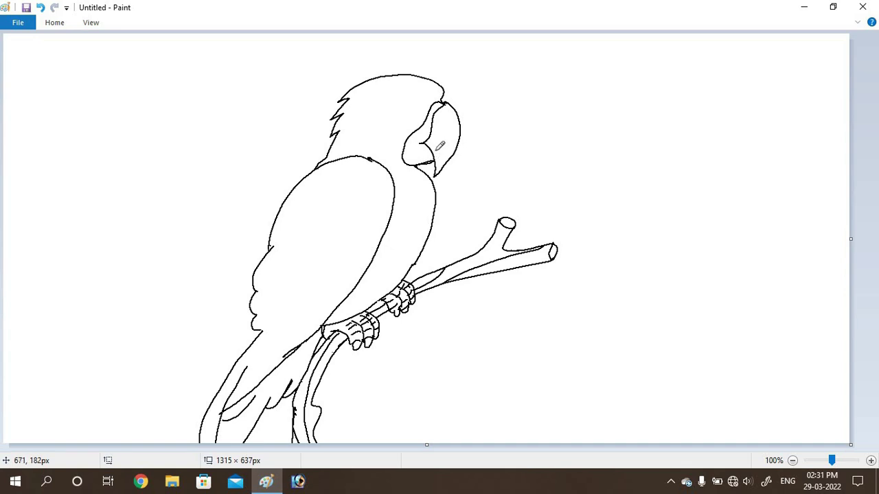
click(50, 25)
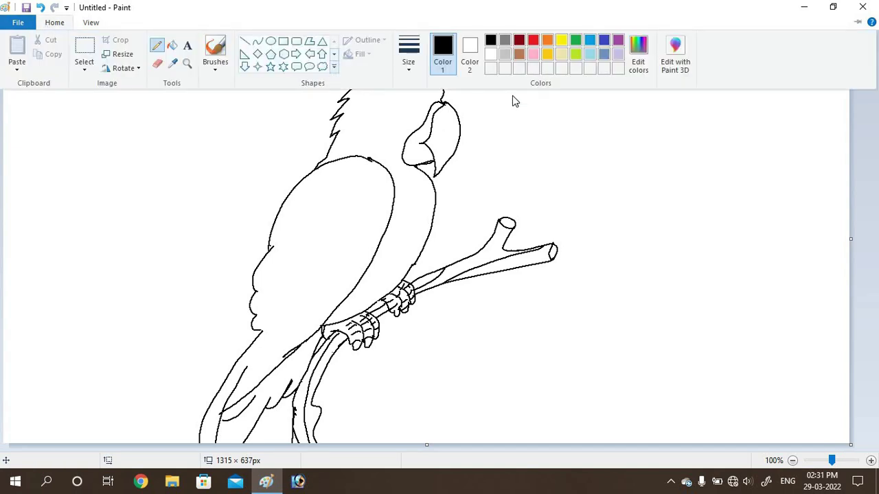
Fill the cheek patch beside the parrot's beak with solid black.
click(172, 45)
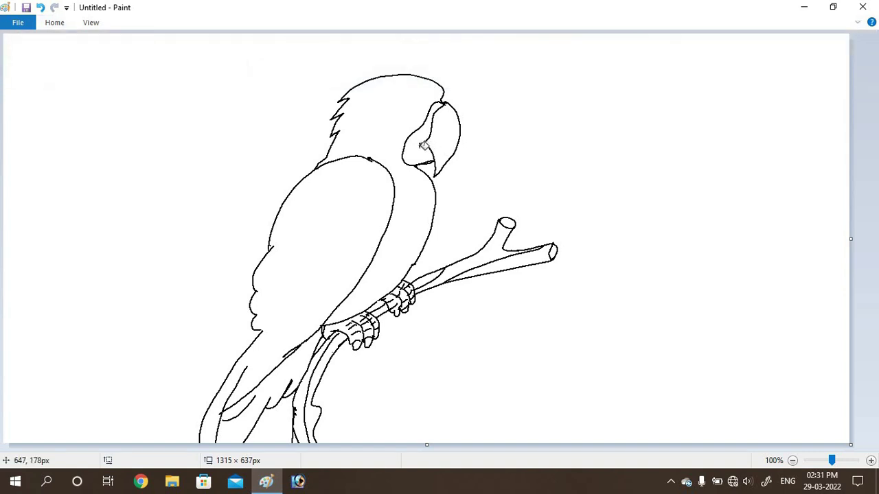
click(424, 146)
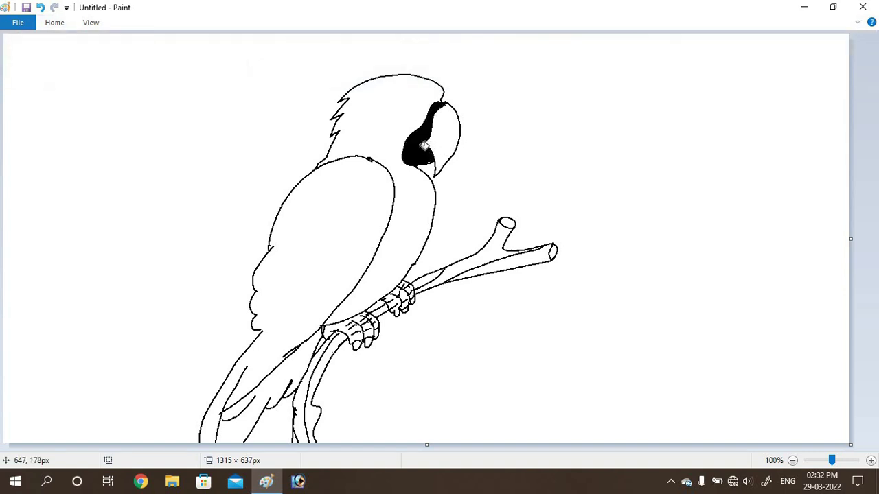
click(54, 23)
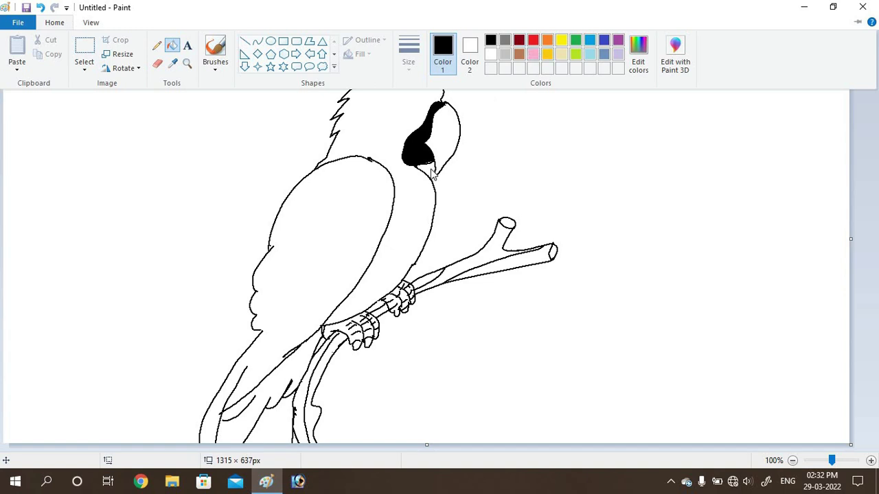
click(157, 46)
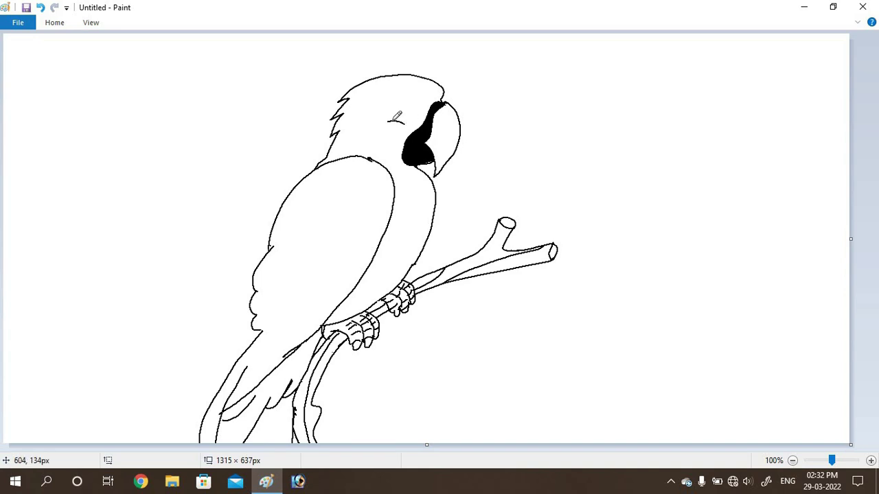
Draw a small eye with a dark pupil on the parrot's head, behind the black patch.
drag(394, 121, 407, 116)
click(54, 24)
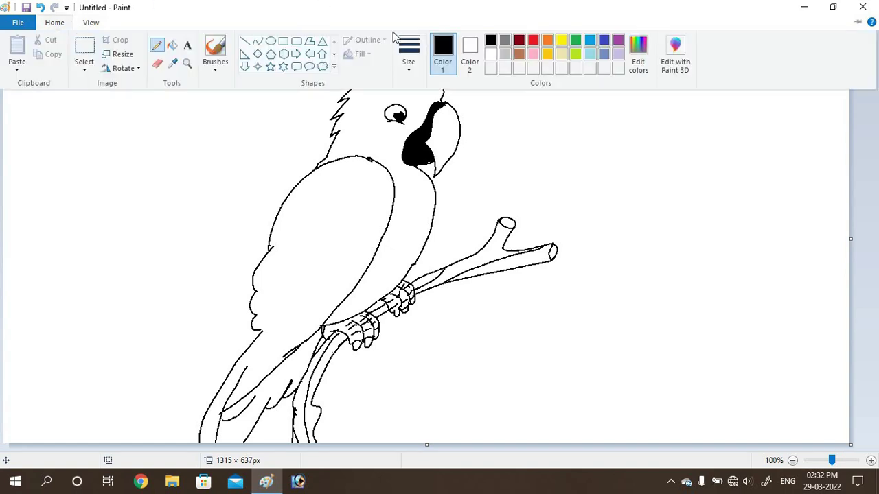
Choose the light pink basic colour (255, 128, 192) in Edit colors.
click(535, 41)
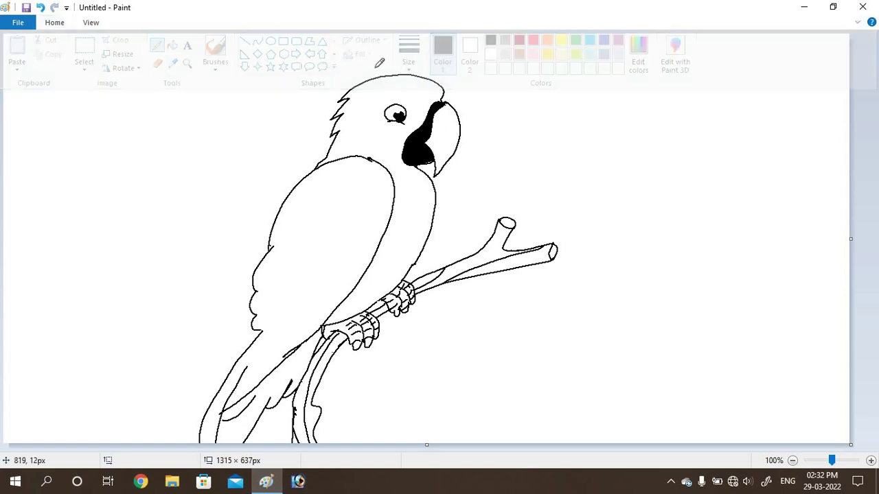
click(53, 24)
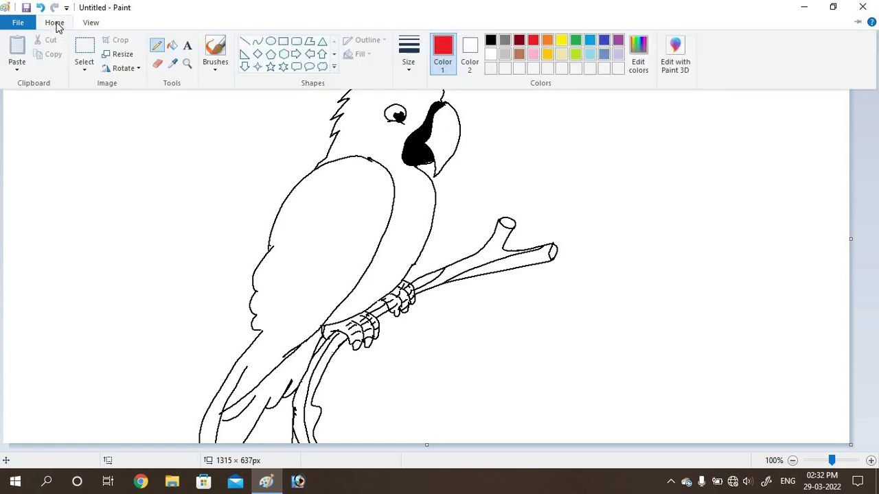
click(640, 58)
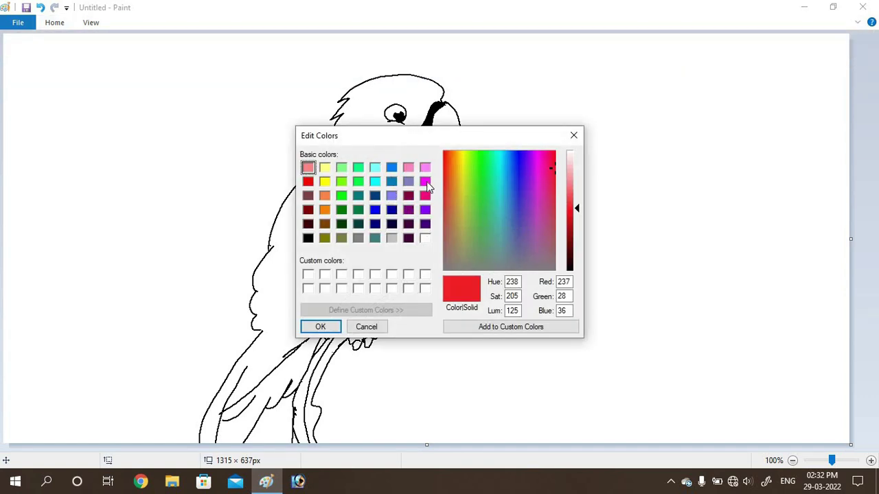
click(425, 181)
click(425, 195)
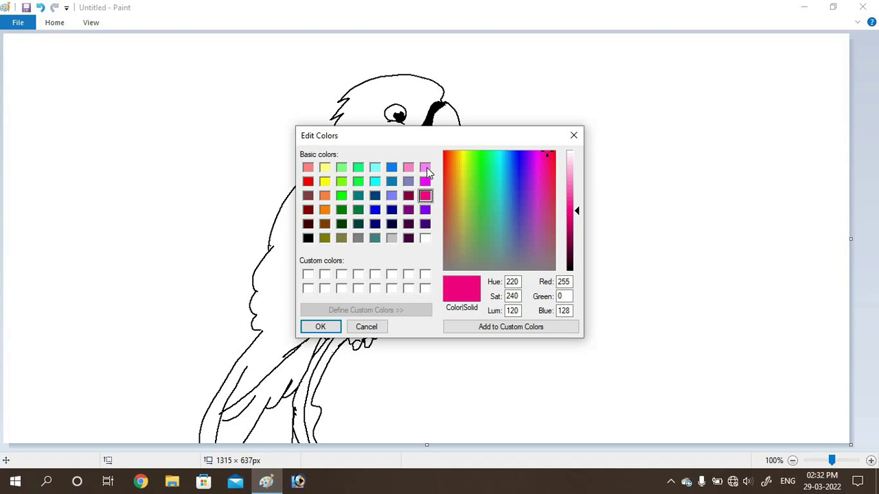
click(426, 168)
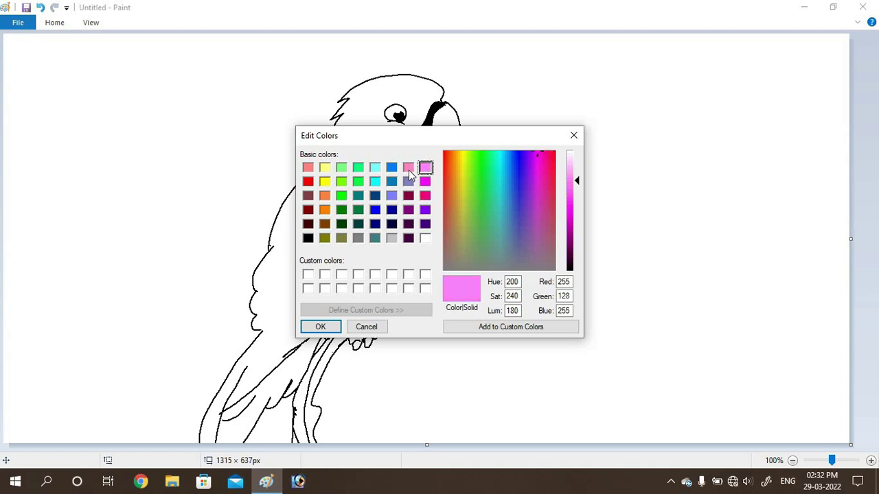
click(408, 168)
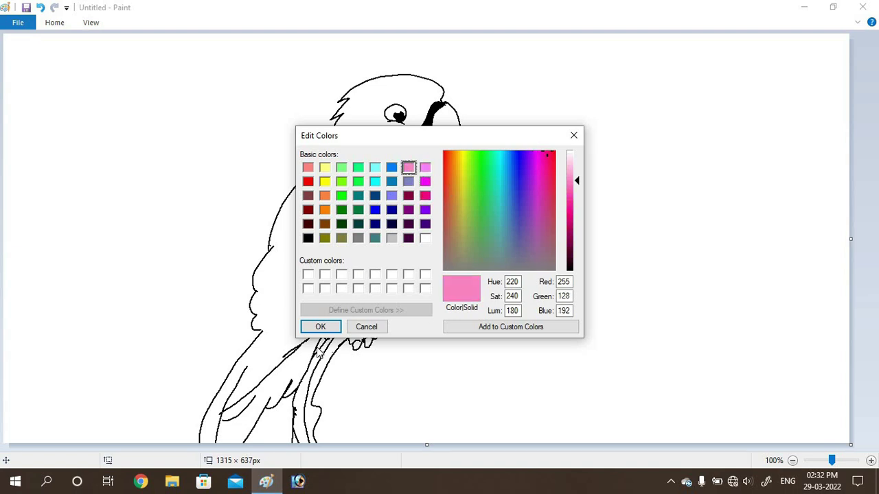
click(320, 326)
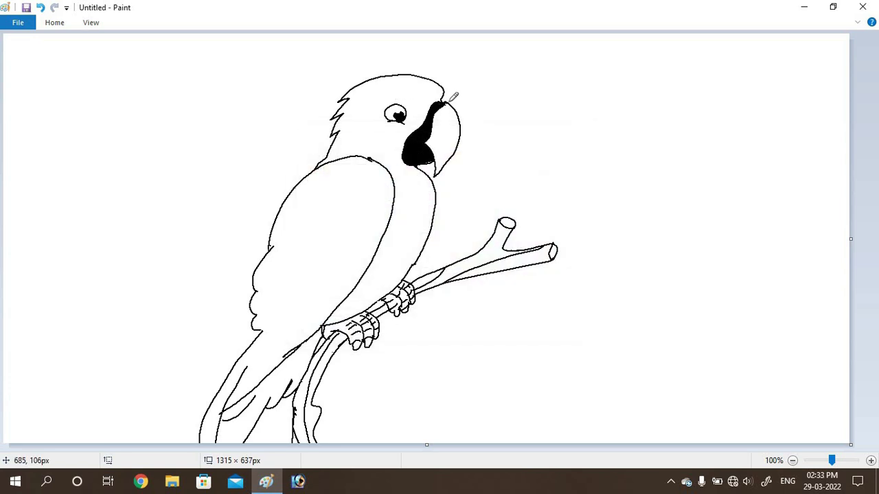
Draw pink lines along the top of the head and crest, plus a curve beneath the beak.
mouse_move(444, 96)
mouse_down()
mouse_move(396, 83)
mouse_move(351, 103)
mouse_up()
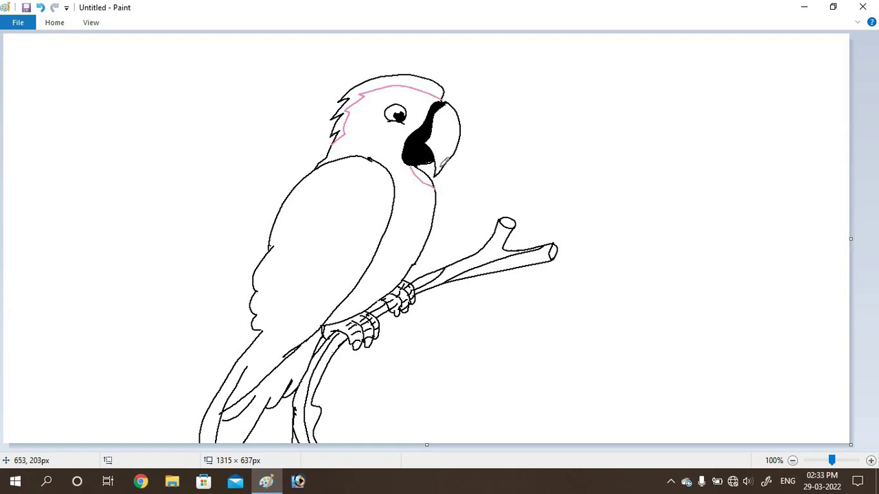
drag(410, 165, 438, 186)
Fill the crest and the patch under the beak with pink.
click(62, 22)
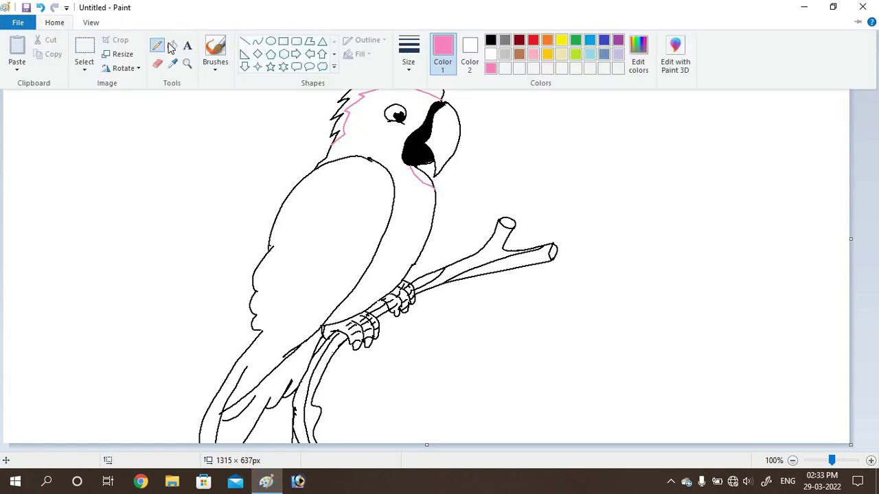
click(173, 50)
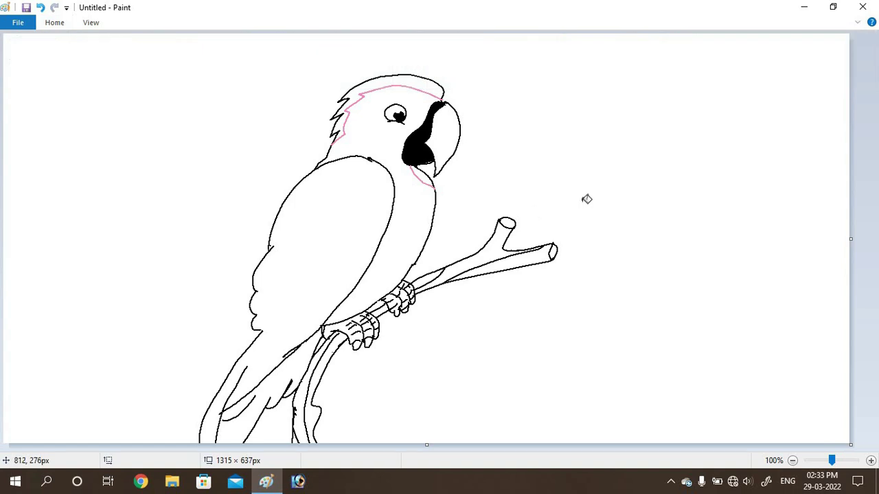
click(429, 85)
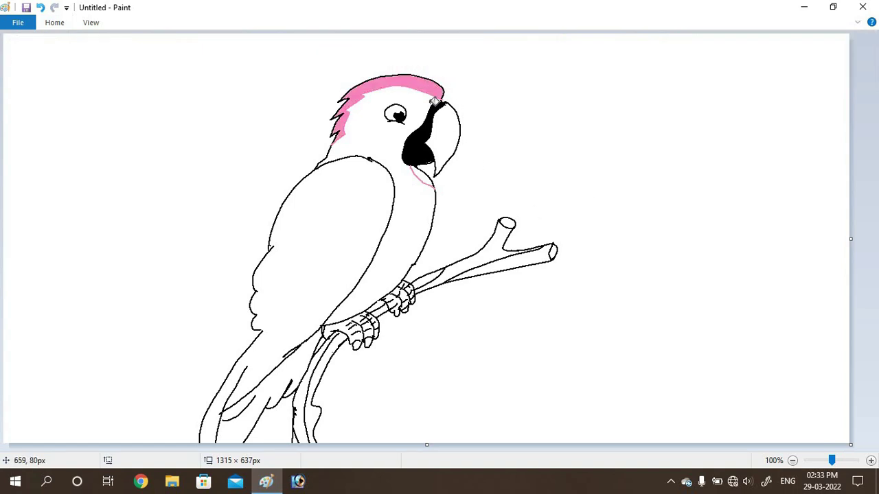
click(427, 177)
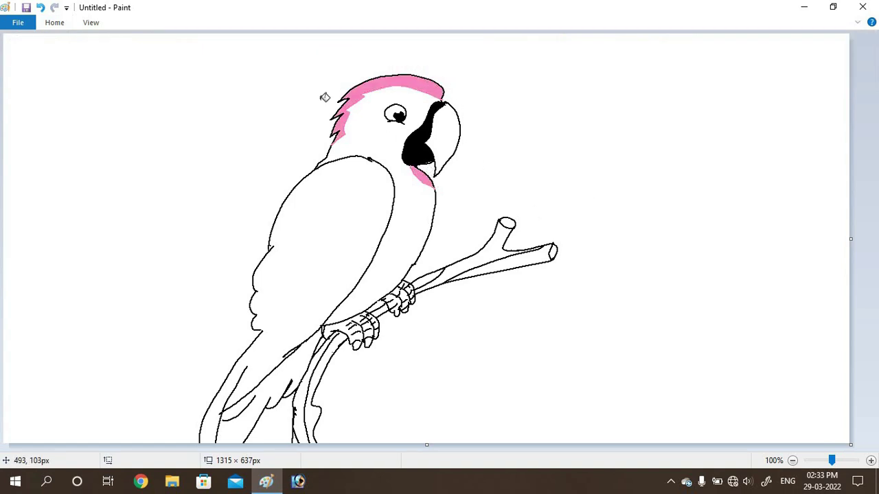
Draw a line from the under-beak patch down the chest toward the branch.
click(58, 25)
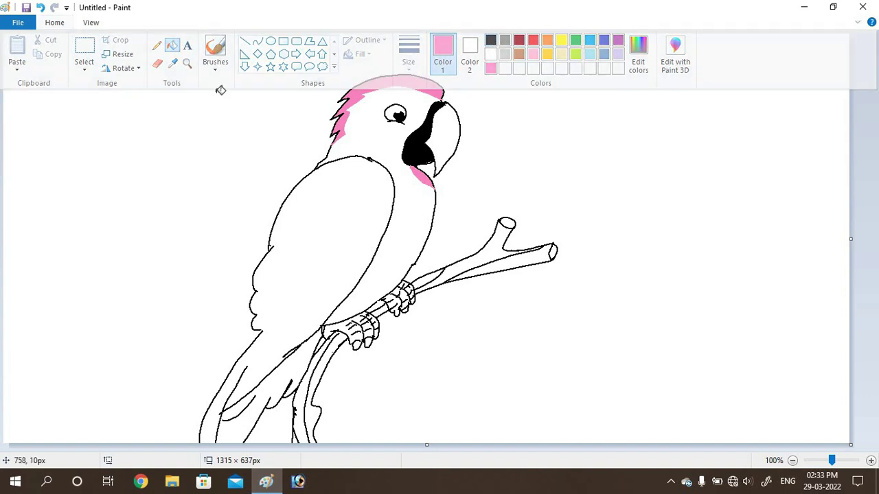
click(101, 63)
click(51, 27)
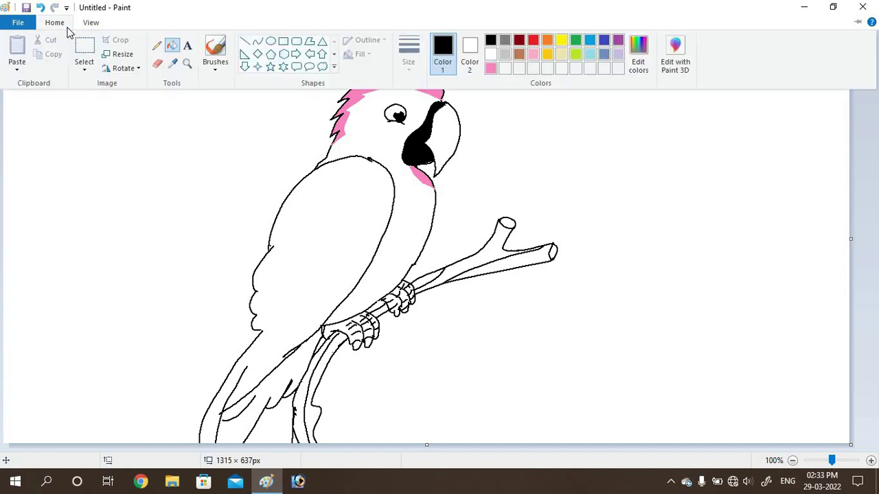
click(156, 46)
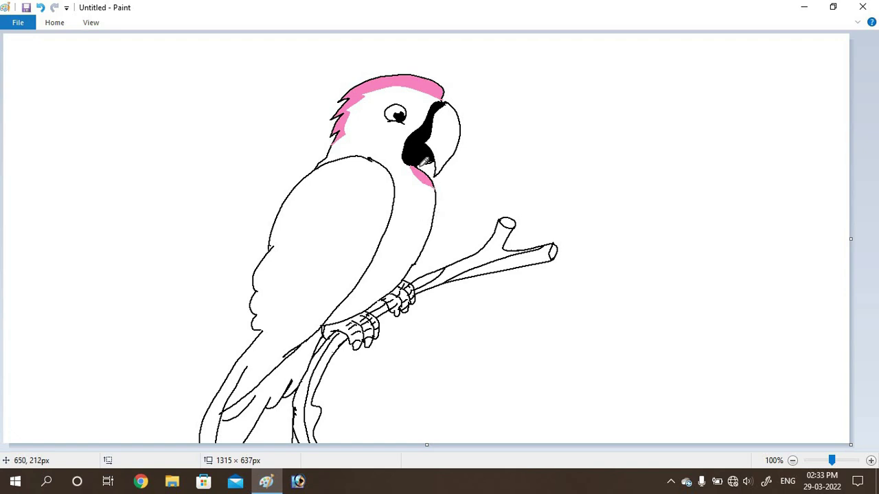
mouse_move(422, 161)
mouse_down()
mouse_move(432, 197)
mouse_move(424, 253)
mouse_up()
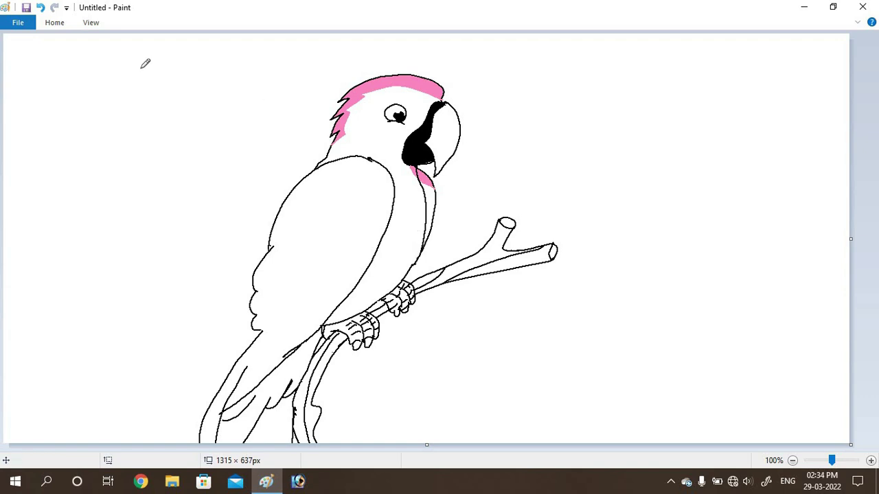
Choose deep magenta pink (255, 0, 128) in Edit colors as the drawing colour.
click(54, 22)
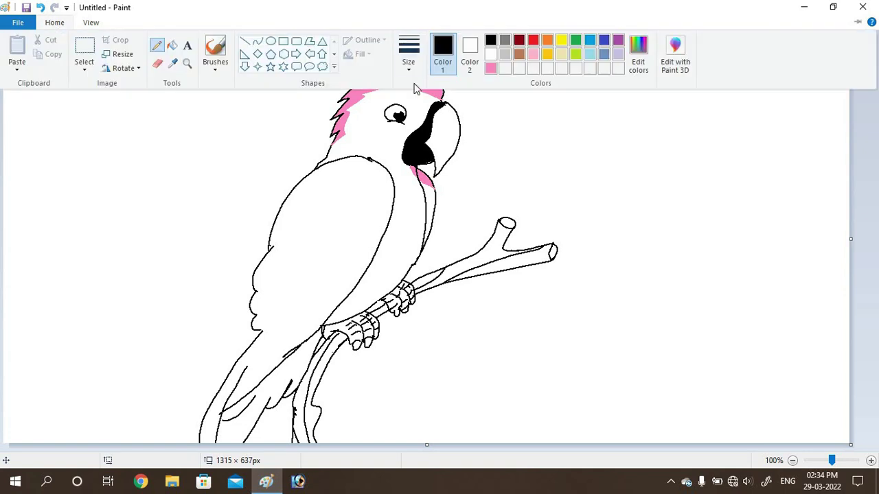
click(638, 50)
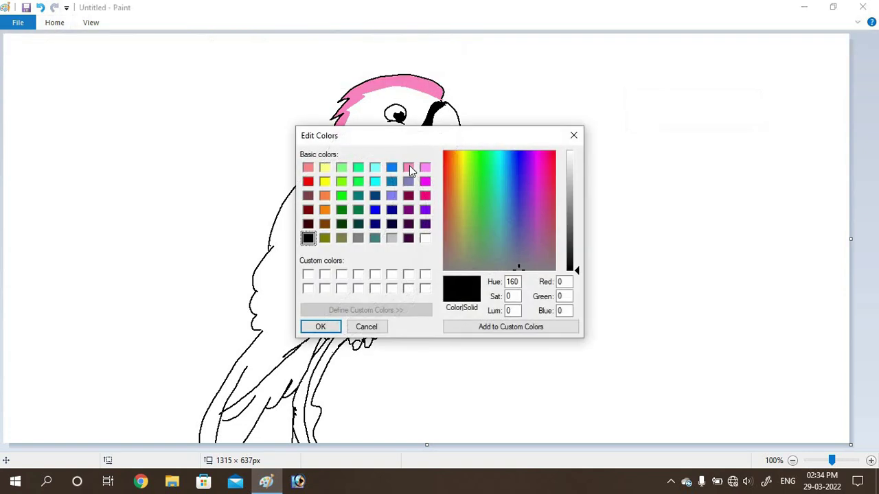
click(425, 197)
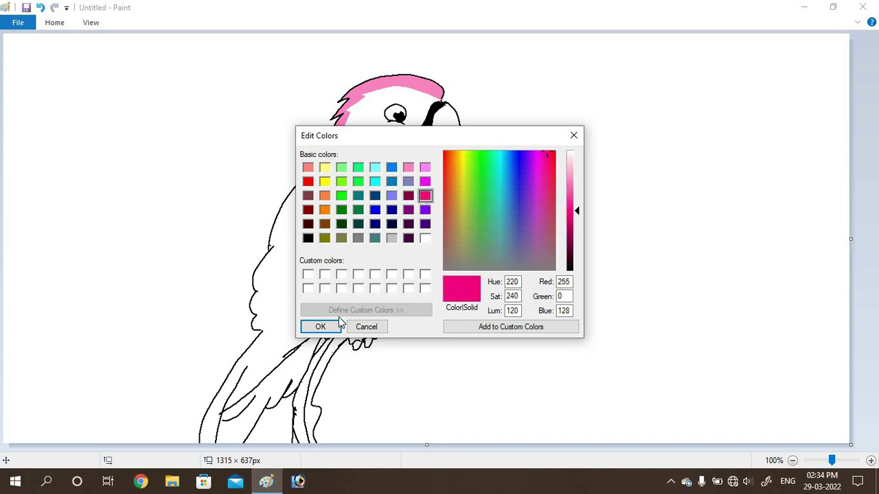
click(320, 327)
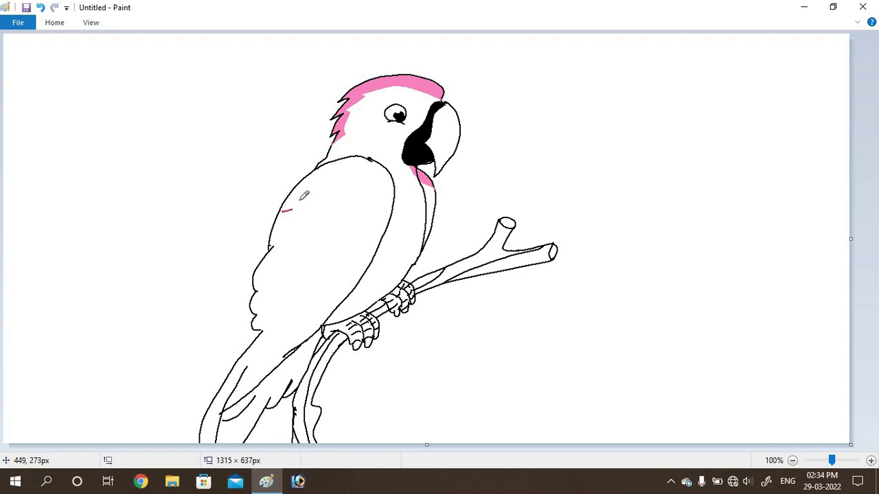
Draw a magenta zigzag feather line across the wing and an arching line above it.
mouse_move(283, 211)
mouse_down()
mouse_move(328, 207)
mouse_move(320, 225)
mouse_move(369, 210)
mouse_move(386, 229)
mouse_move(389, 217)
mouse_up()
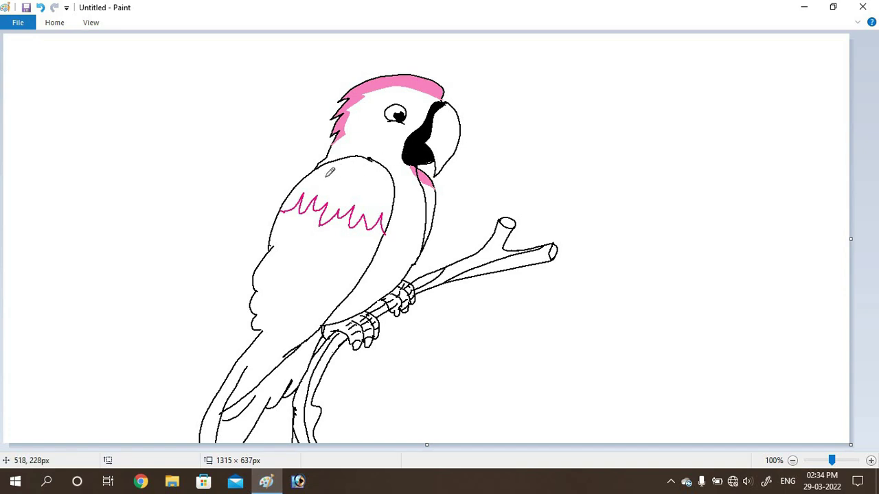
drag(313, 171, 393, 189)
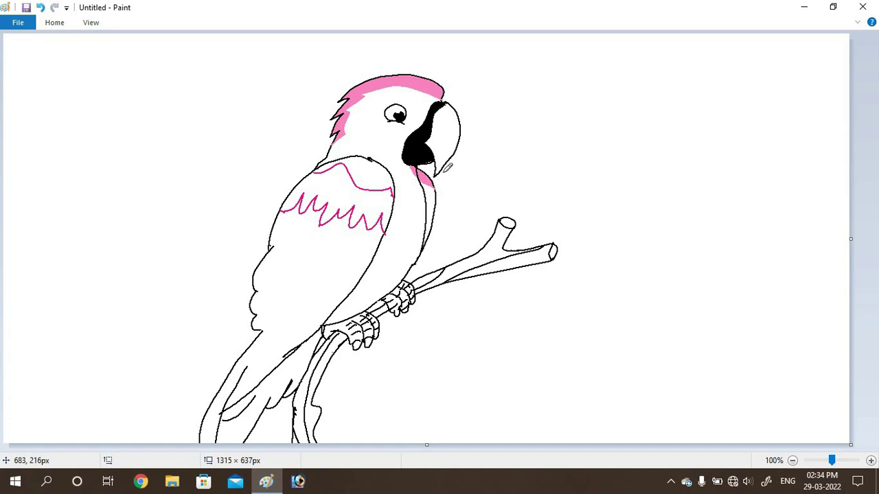
Fill the upper wing band with light pink.
click(55, 24)
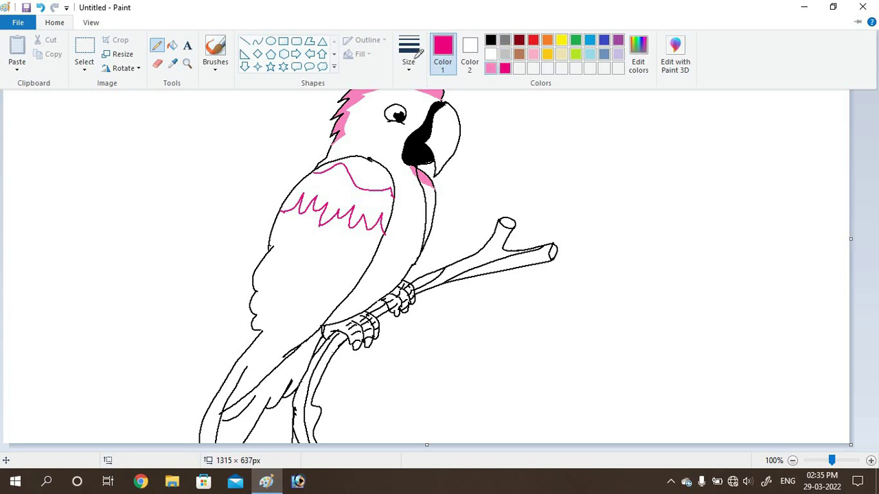
click(490, 68)
click(54, 22)
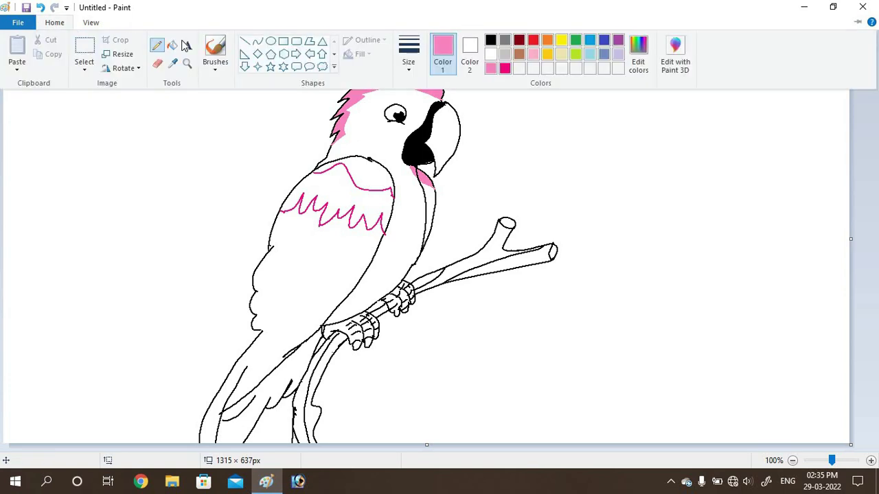
click(171, 45)
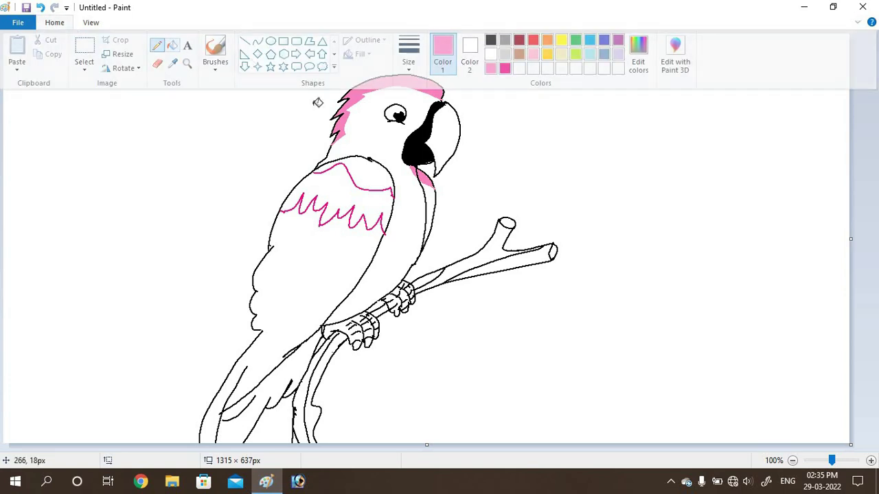
click(373, 177)
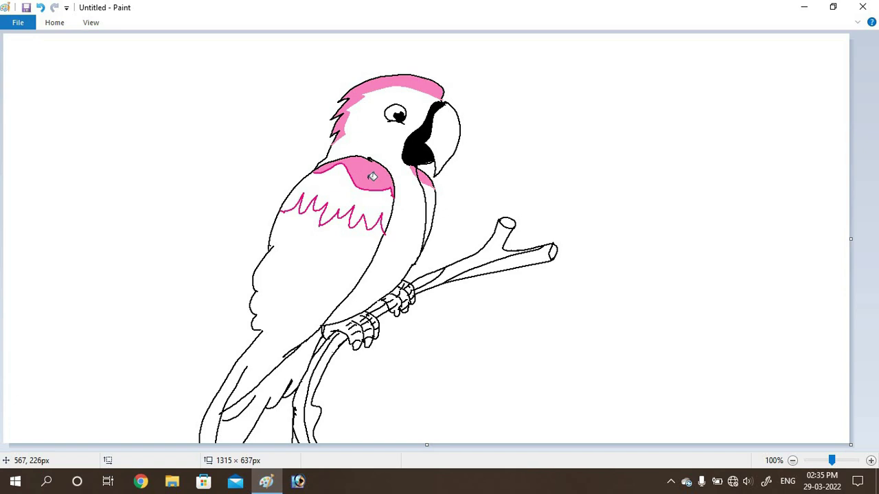
Fill the lower wing, head, body and neck strip with dark pink.
click(55, 26)
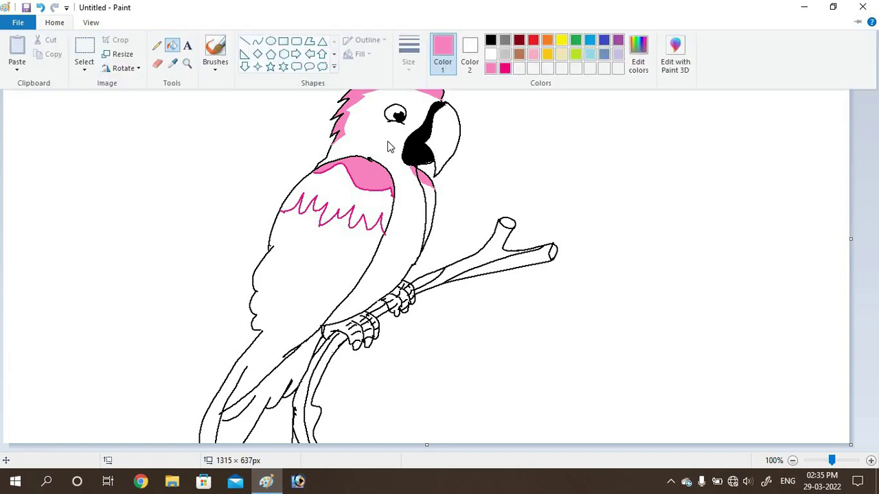
click(505, 72)
click(343, 182)
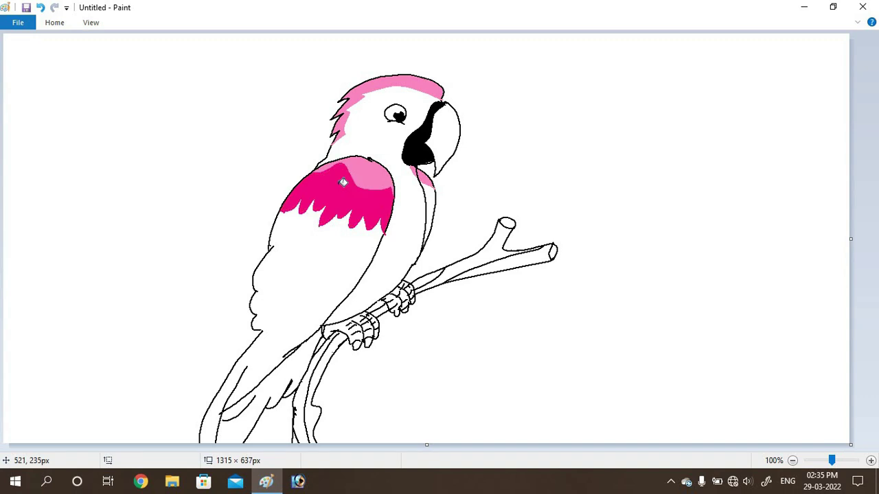
click(383, 148)
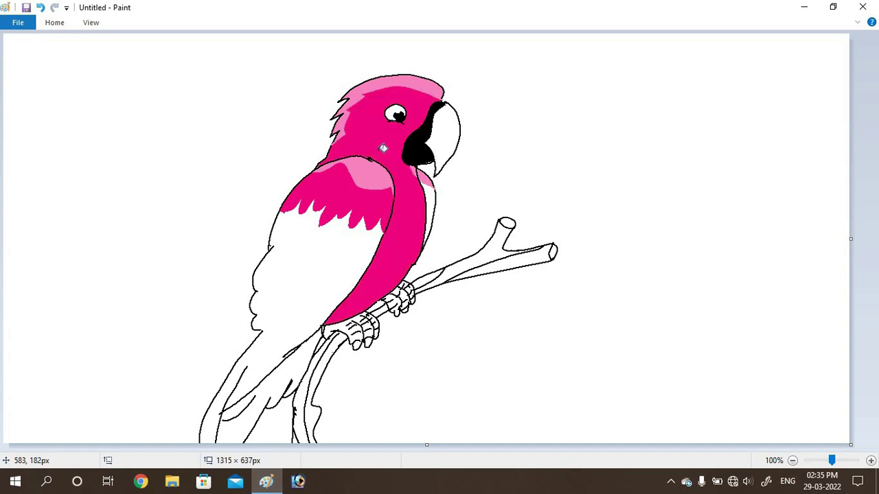
click(429, 199)
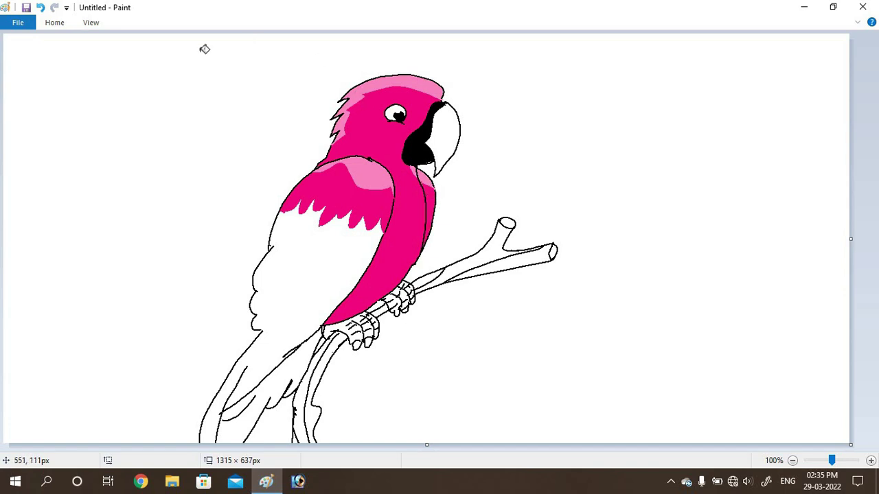
click(55, 23)
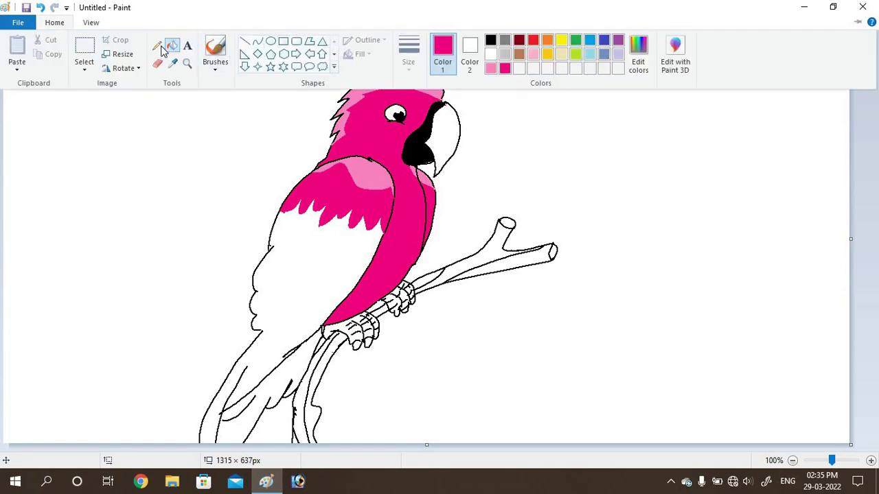
Draw a curved white line around the eye to outline the face patch.
click(494, 56)
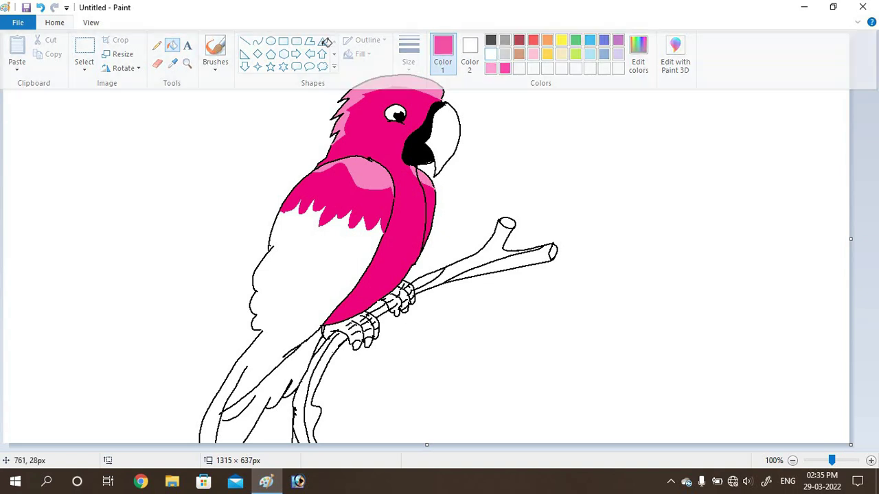
click(62, 27)
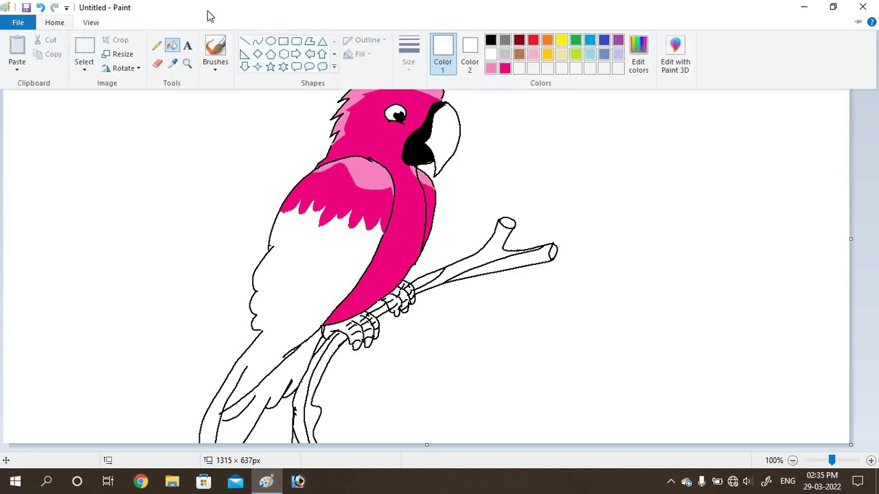
click(159, 45)
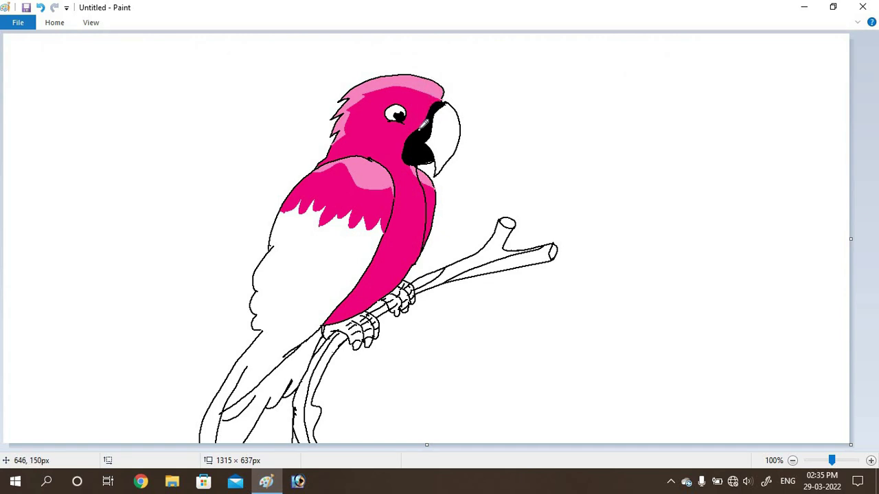
mouse_move(421, 112)
mouse_down()
mouse_move(420, 97)
mouse_move(393, 88)
mouse_move(367, 103)
mouse_move(371, 132)
mouse_move(386, 150)
mouse_move(415, 161)
mouse_move(415, 151)
mouse_up()
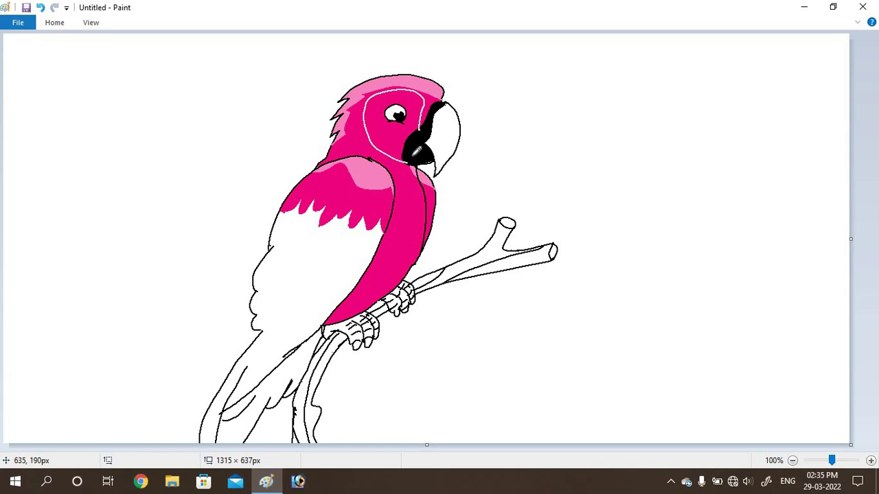
click(65, 24)
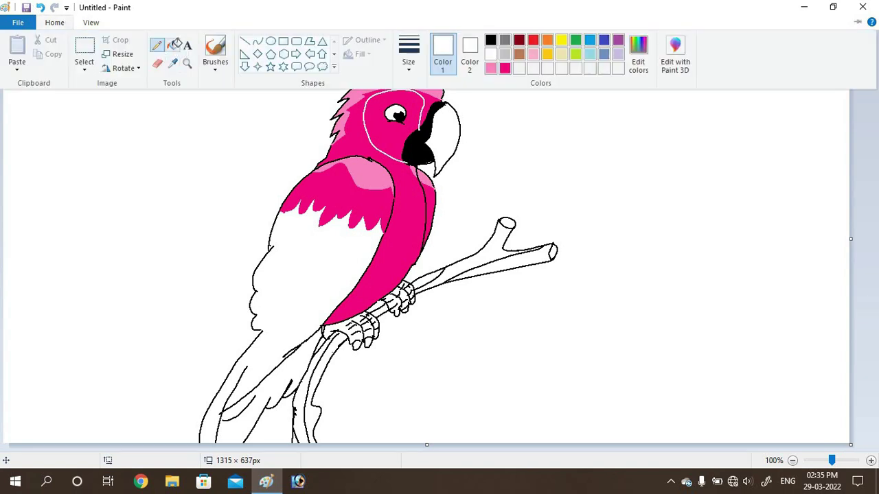
Fill the outlined face area around the eye with white, then reset to black Pencil.
click(173, 45)
click(382, 131)
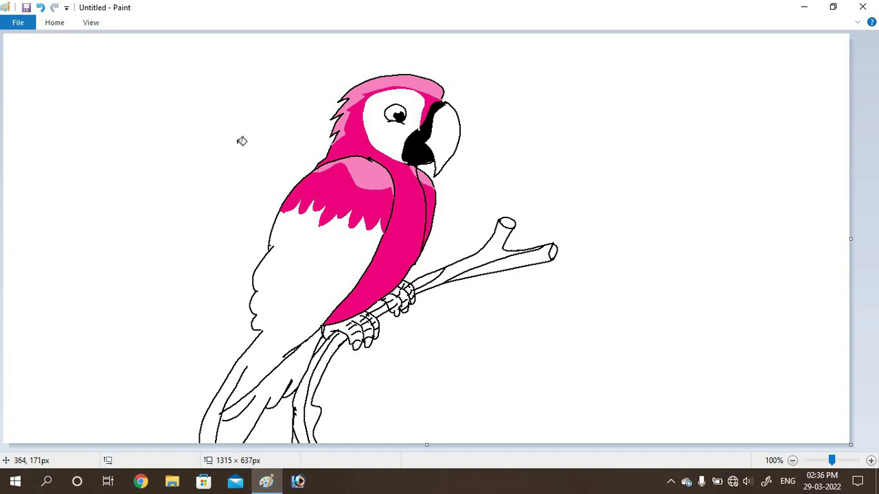
click(53, 22)
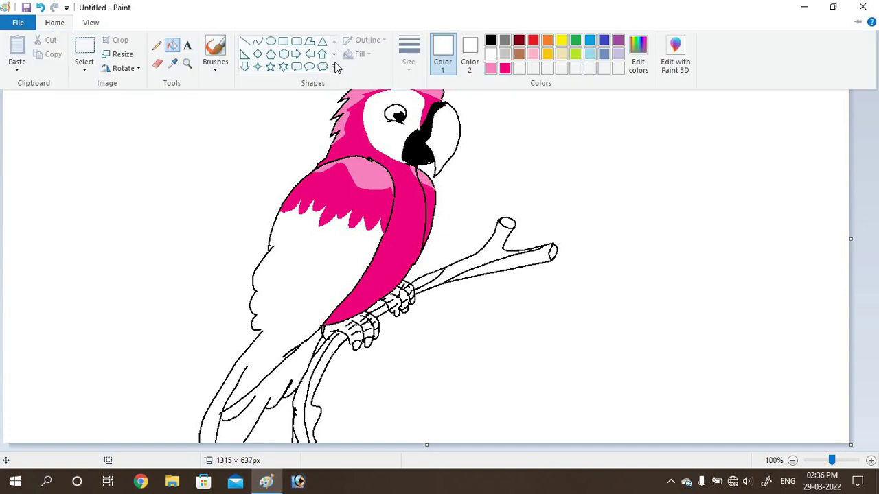
click(490, 41)
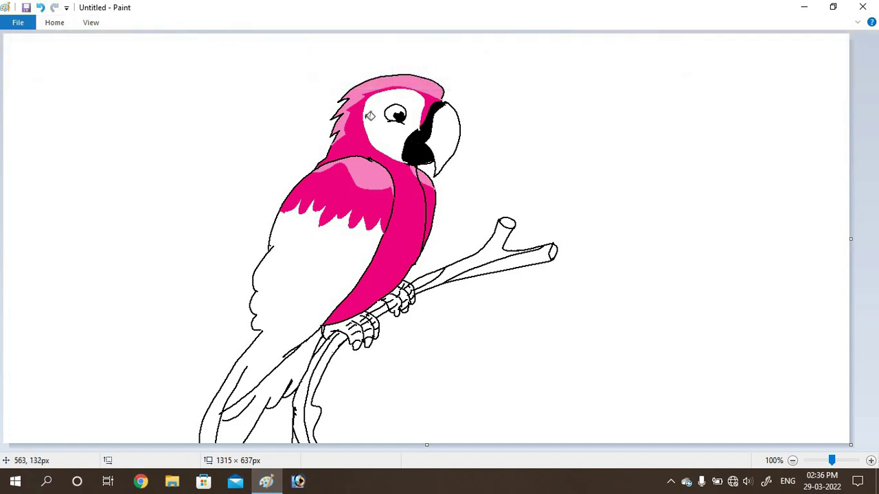
click(61, 22)
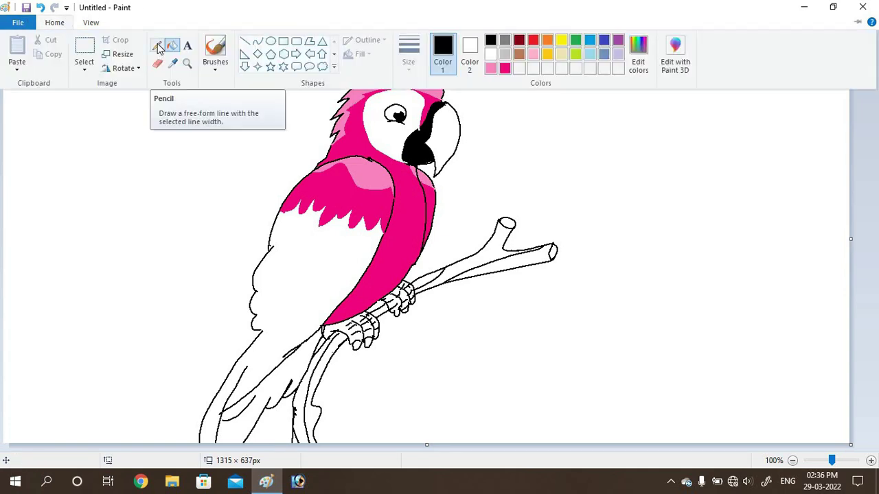
click(158, 46)
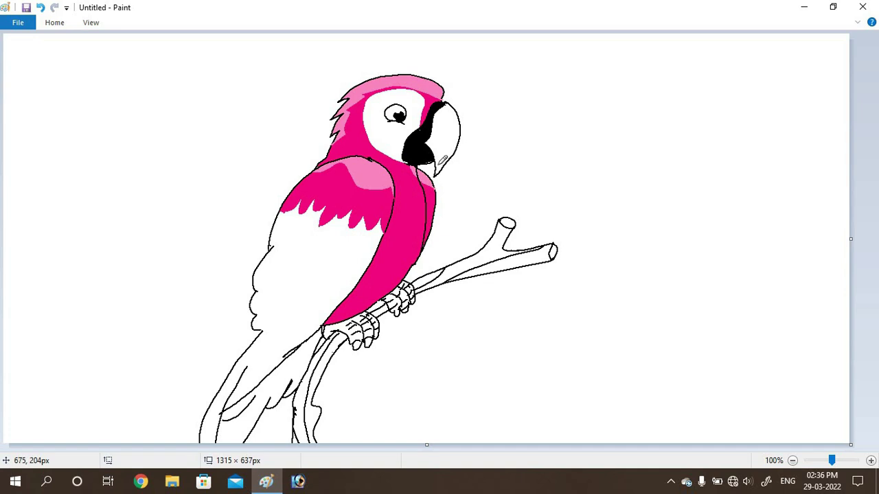
Draw a hot pink feather stroke across the parrot's tail.
click(53, 23)
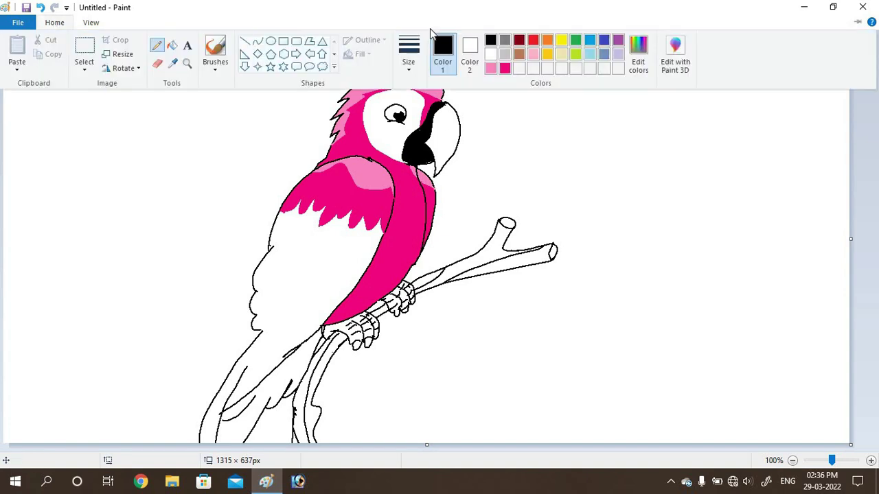
click(505, 68)
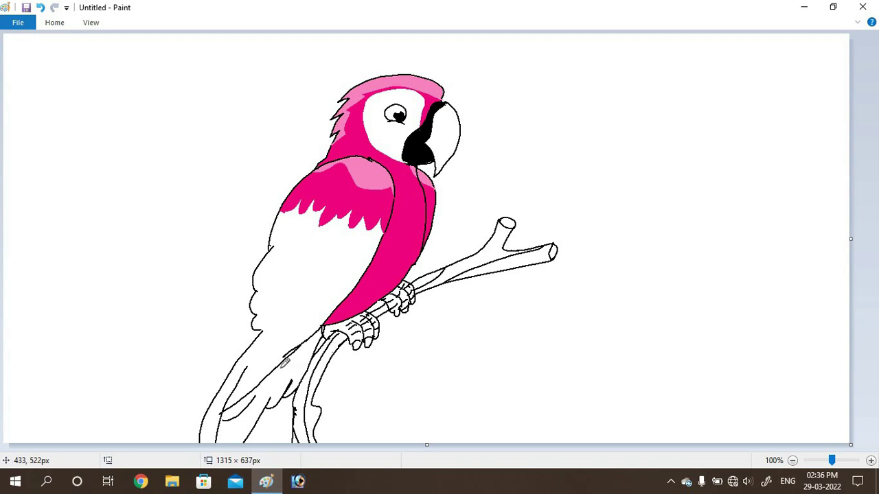
drag(286, 370, 313, 356)
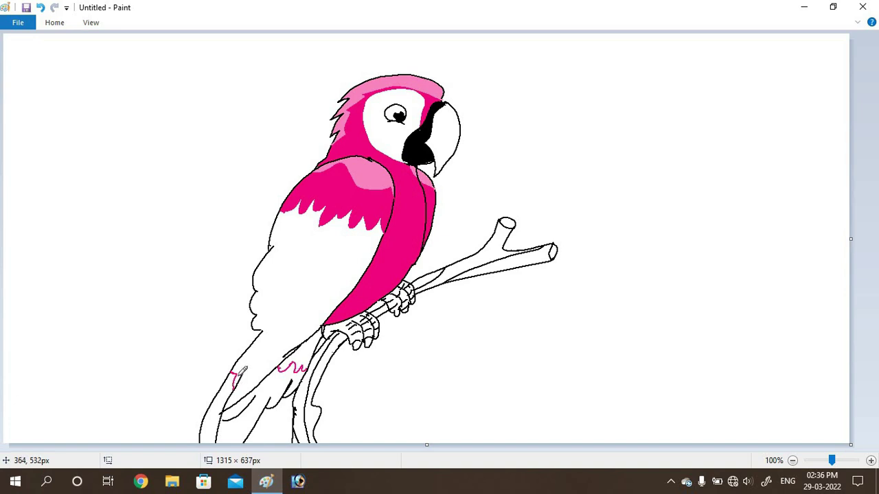
Bucket-fill the lower-left tail strip and a neighbouring tail strip deep pink.
click(55, 22)
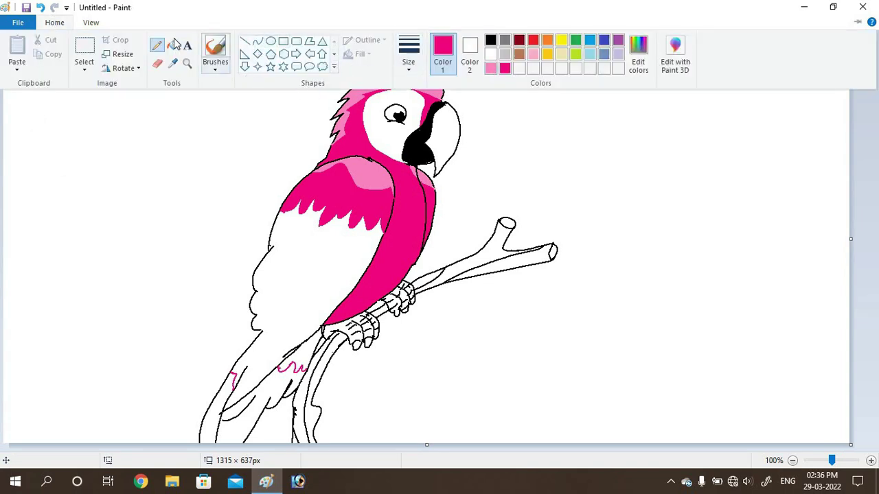
click(57, 25)
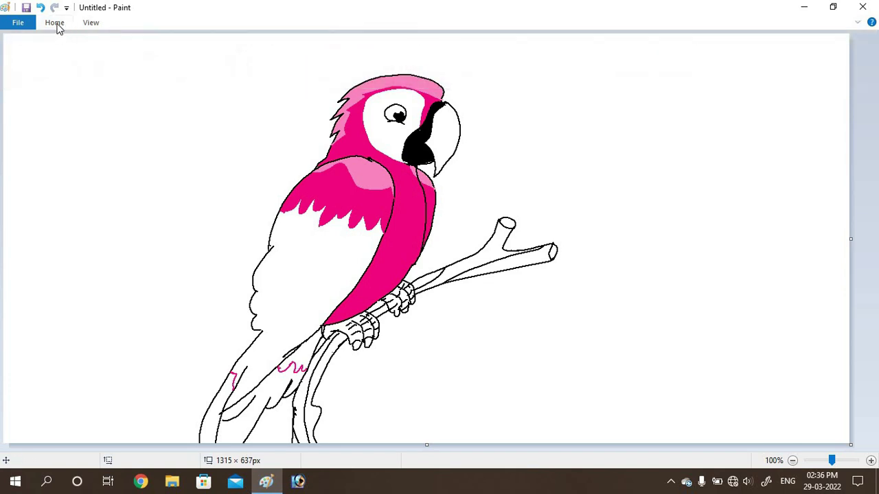
click(60, 25)
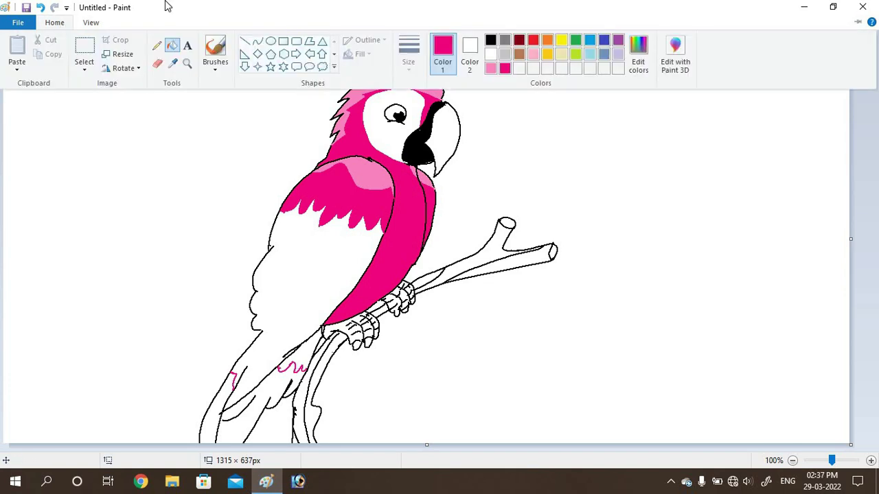
click(504, 69)
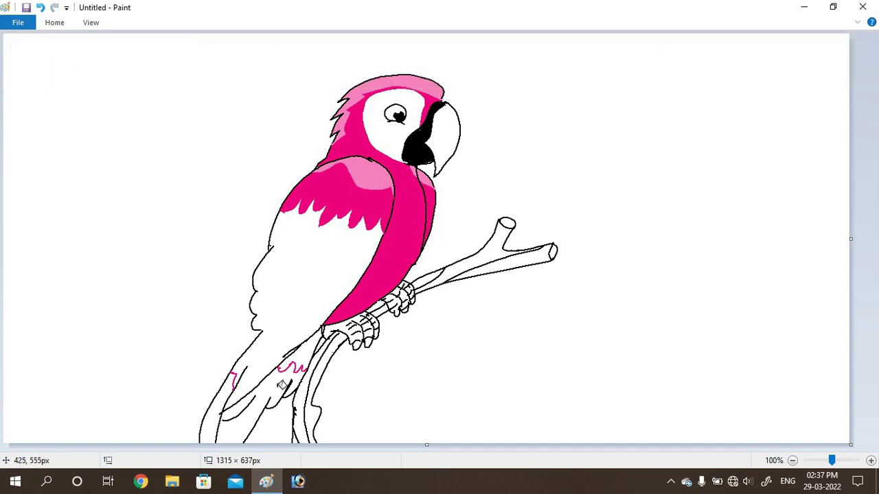
click(283, 386)
click(216, 415)
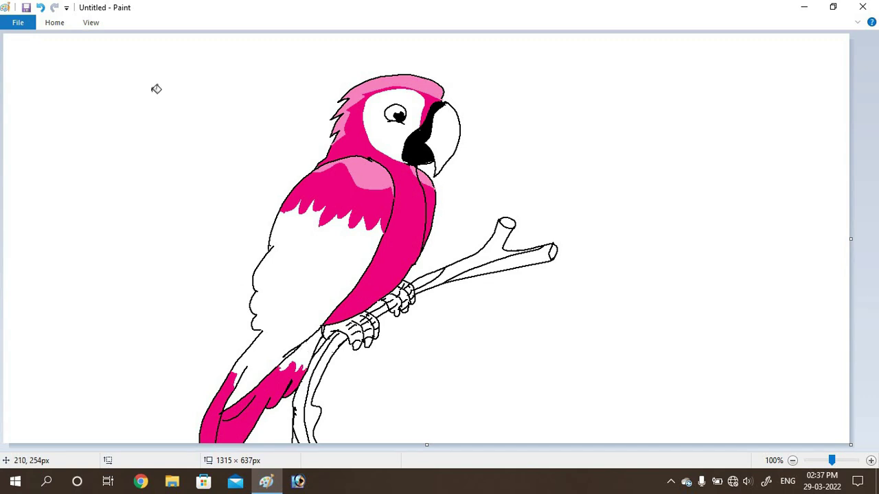
Draw two light turquoise pencil feather curves on the upper chest.
click(54, 22)
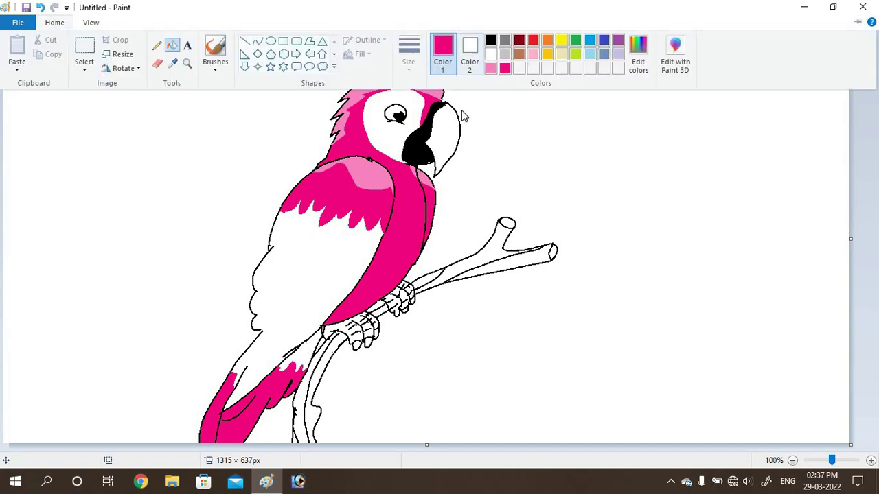
click(590, 55)
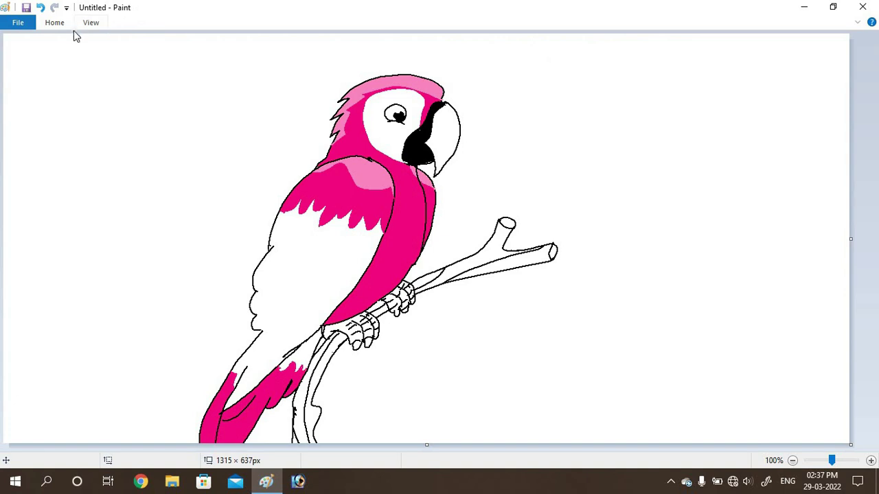
click(54, 23)
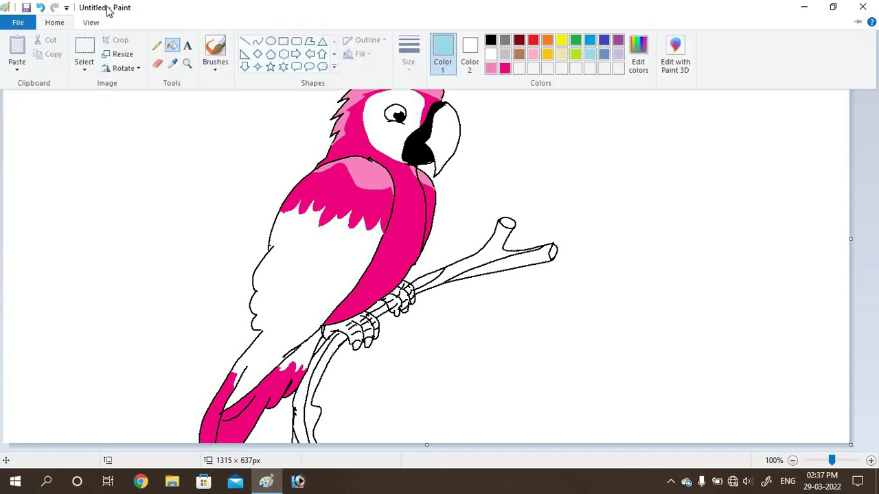
click(159, 46)
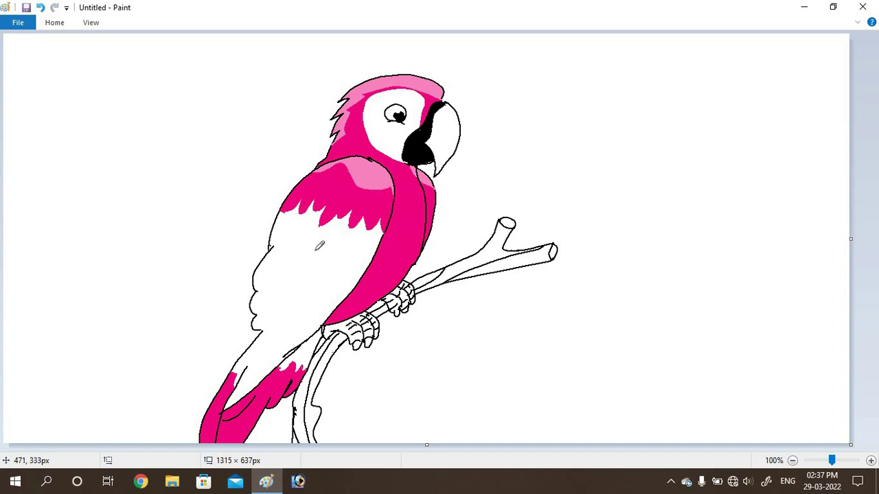
mouse_move(292, 222)
mouse_down()
mouse_move(287, 230)
mouse_move(302, 225)
mouse_move(292, 255)
mouse_up()
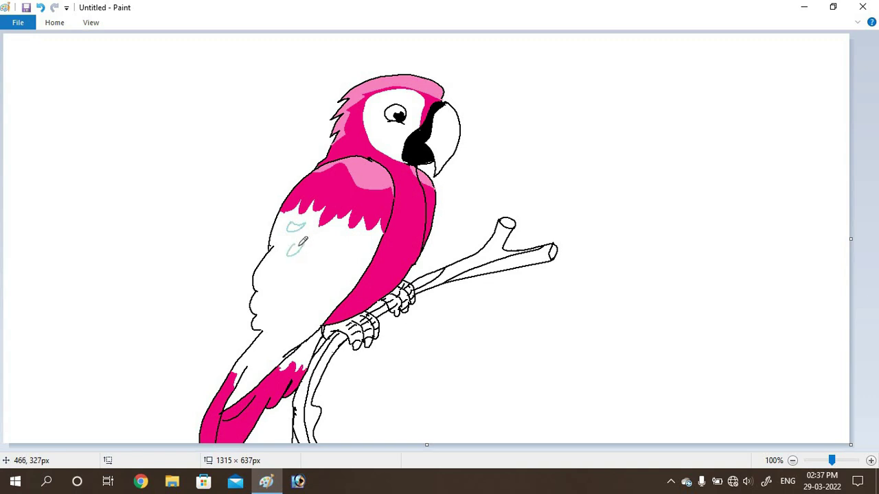
mouse_move(328, 242)
mouse_down()
mouse_move(323, 255)
mouse_move(346, 245)
mouse_up()
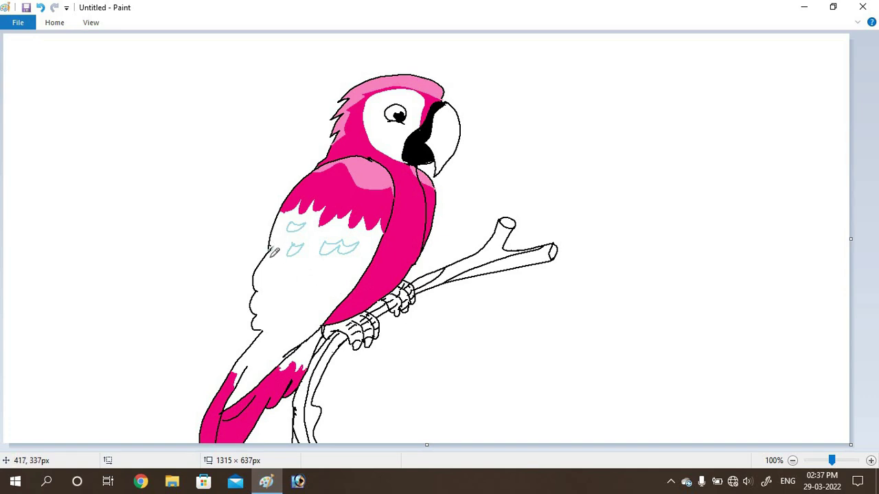
Add scalloped light turquoise feather rows across the lower chest and belly.
mouse_move(280, 261)
mouse_down()
mouse_move(283, 277)
mouse_move(313, 267)
mouse_move(314, 283)
mouse_move(368, 256)
mouse_up()
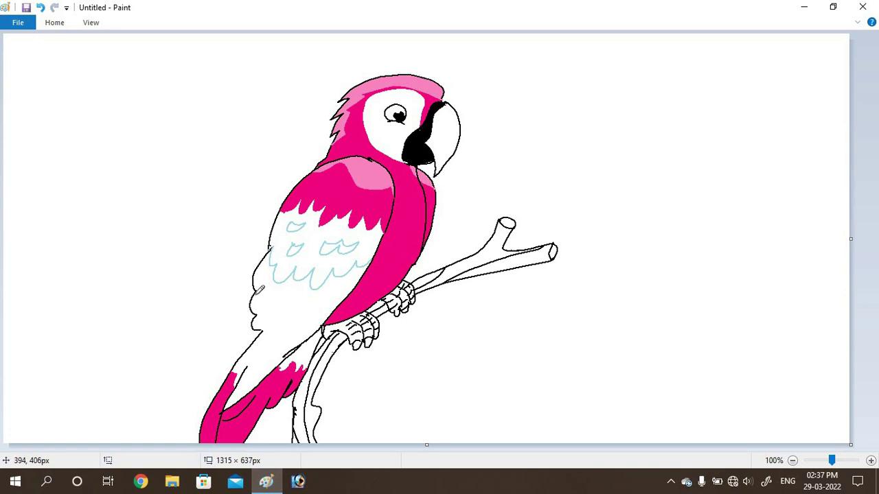
drag(259, 293, 307, 298)
drag(307, 295, 342, 291)
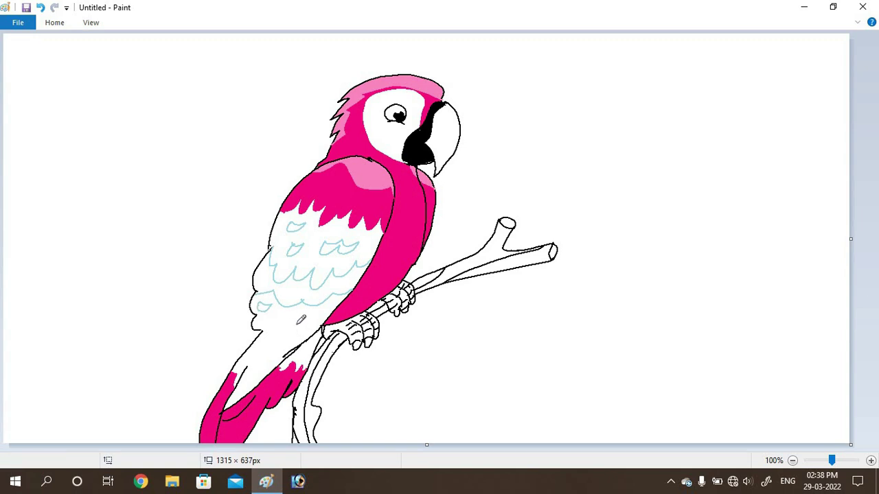
mouse_move(262, 299)
mouse_down()
mouse_move(298, 312)
mouse_move(277, 320)
mouse_move(270, 345)
mouse_up()
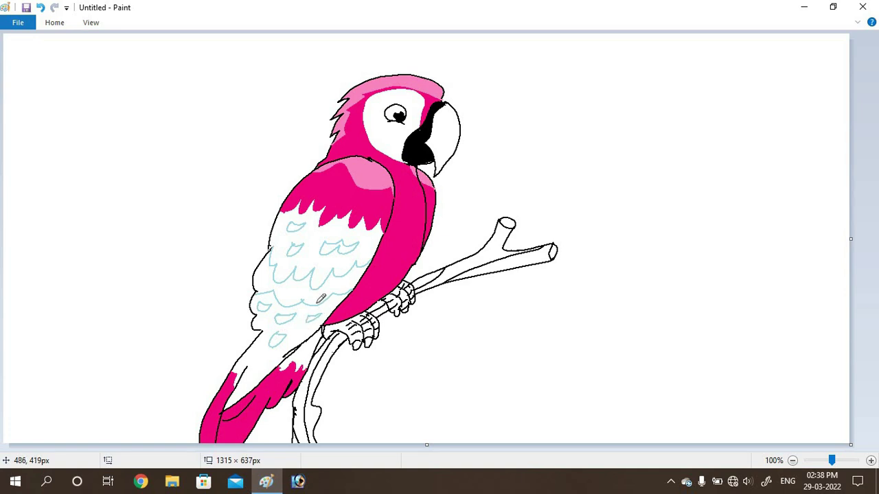
Bucket-fill the top and middle chest scallops light blue.
click(55, 25)
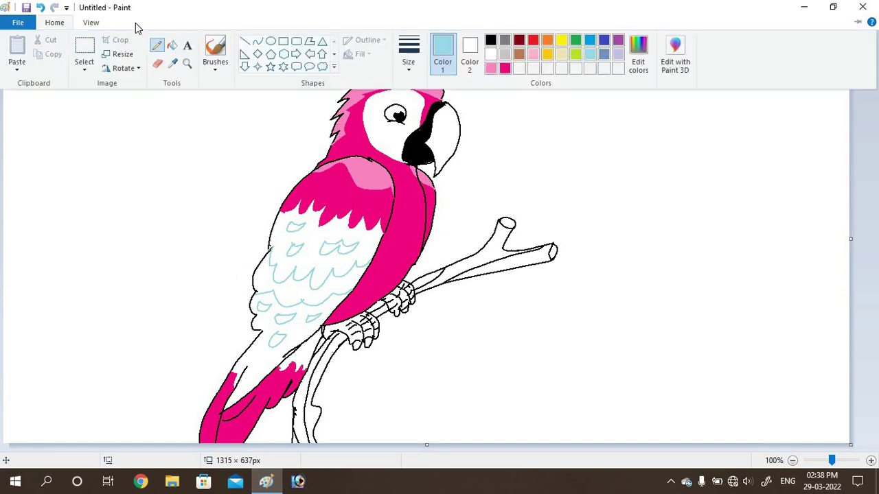
click(173, 41)
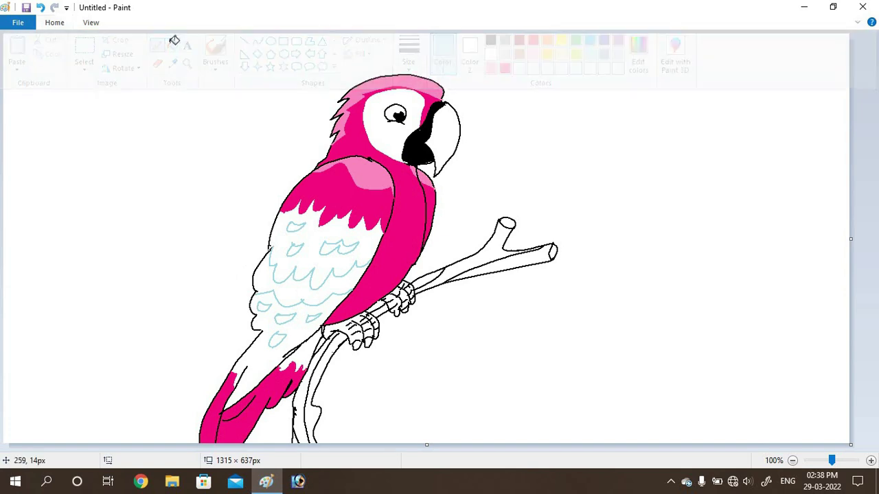
click(295, 224)
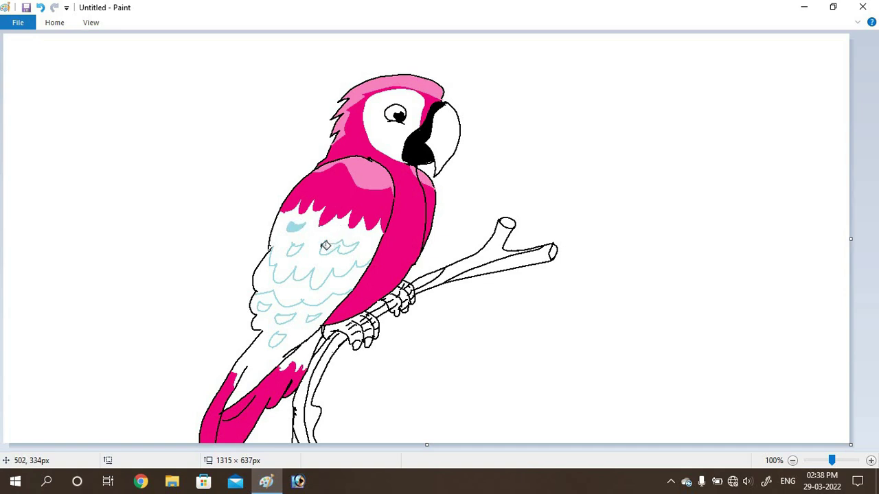
click(325, 246)
click(297, 248)
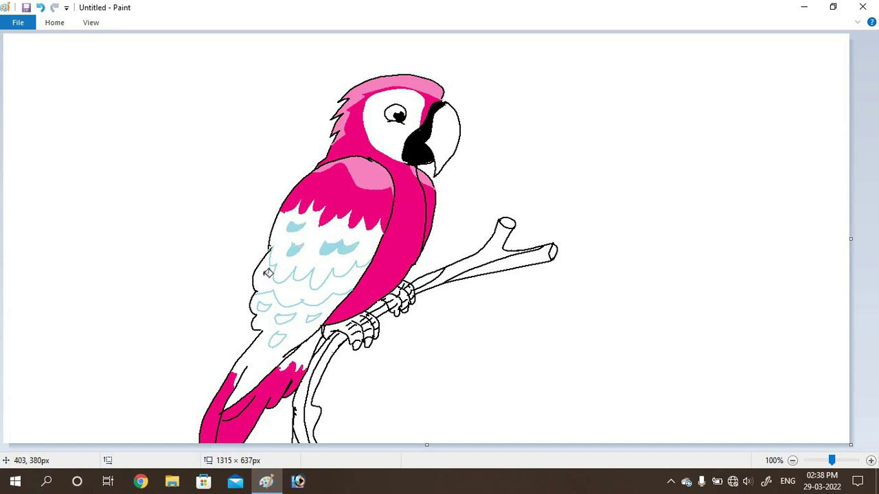
Fill the remaining small lower-belly scallops near the tail light blue.
click(271, 275)
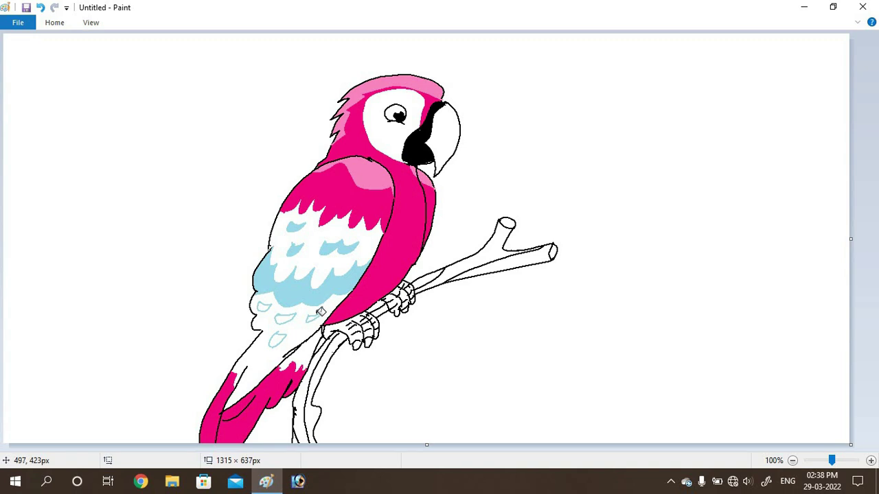
click(283, 318)
click(264, 307)
click(278, 336)
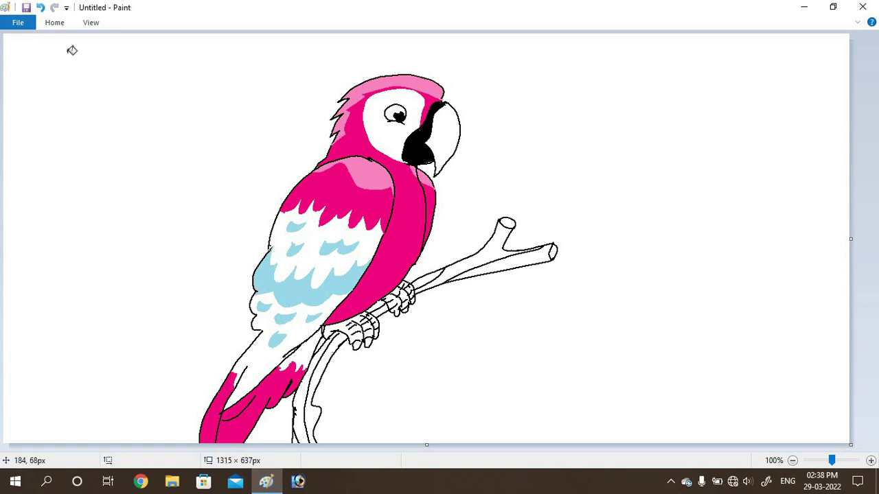
click(54, 24)
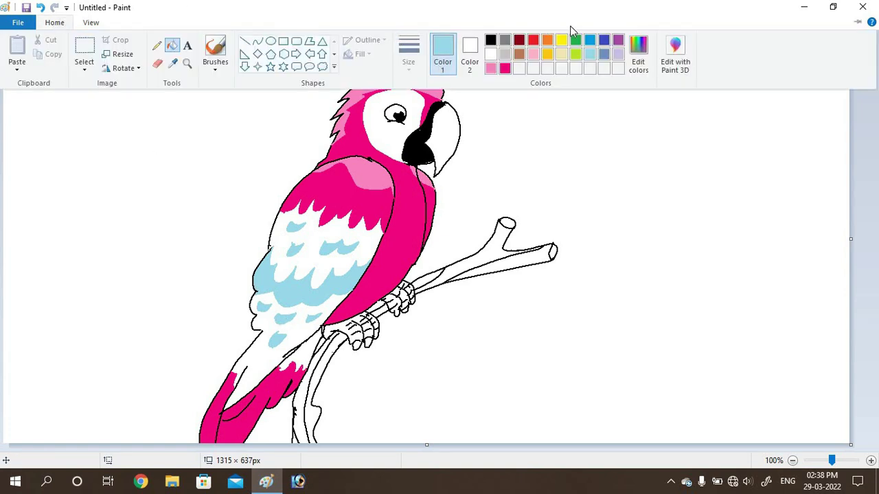
click(603, 41)
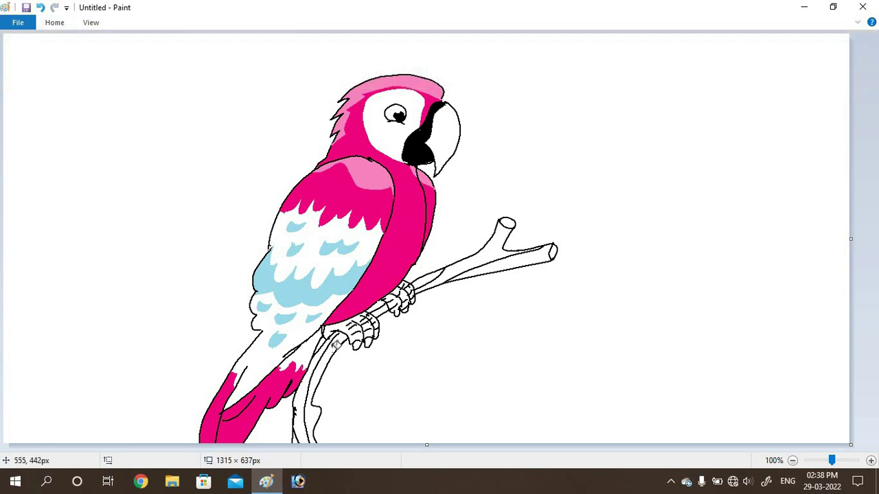
click(269, 353)
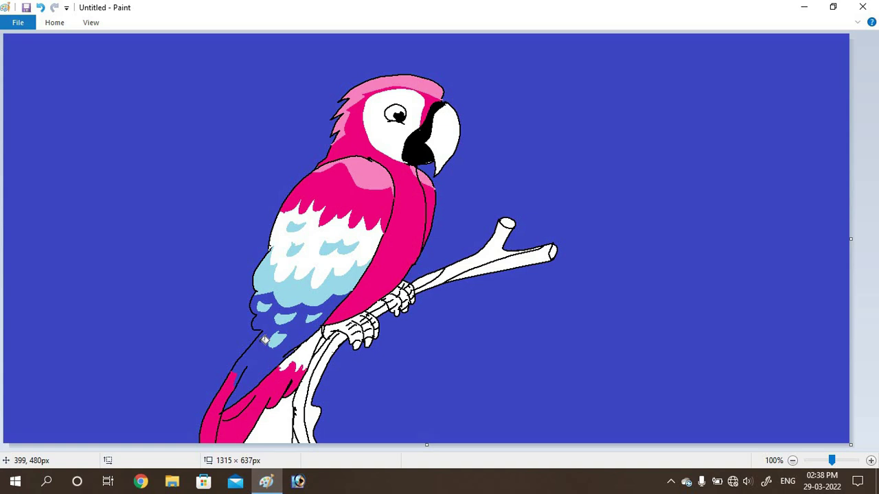
key(ctrl+z)
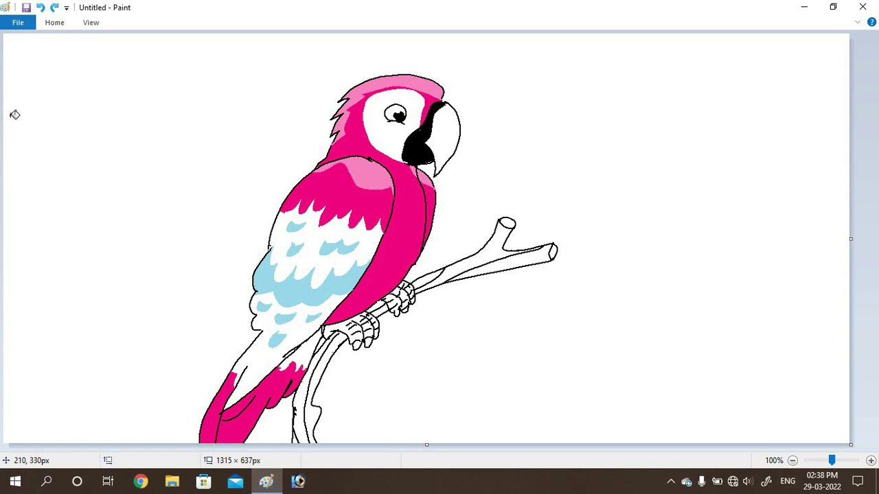
click(55, 24)
click(156, 46)
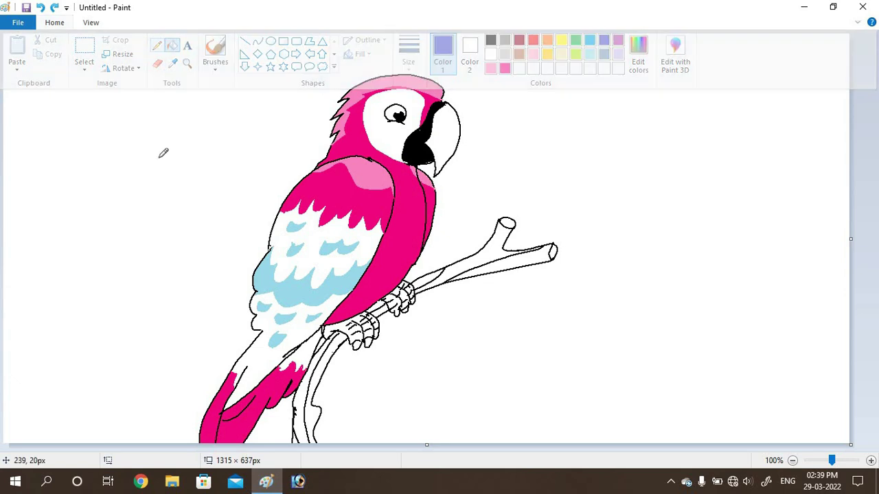
Bucket-fill the lower belly and tail area around the scallops dark blue.
click(227, 225)
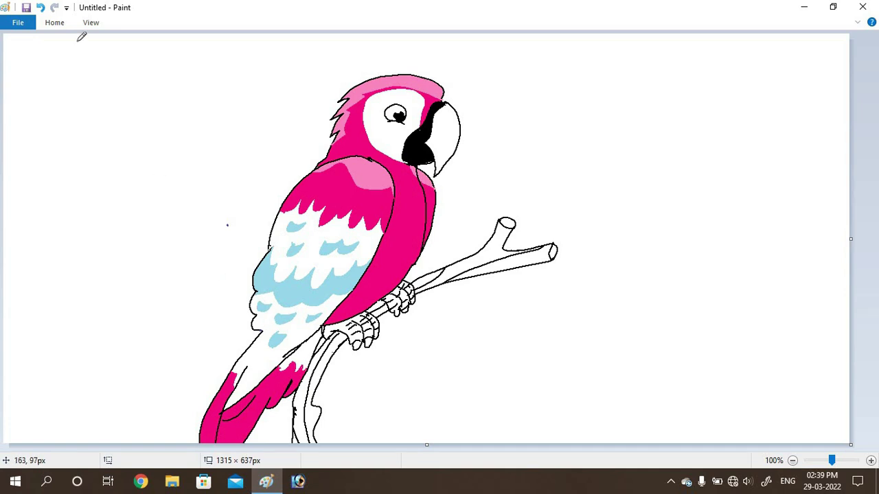
click(57, 24)
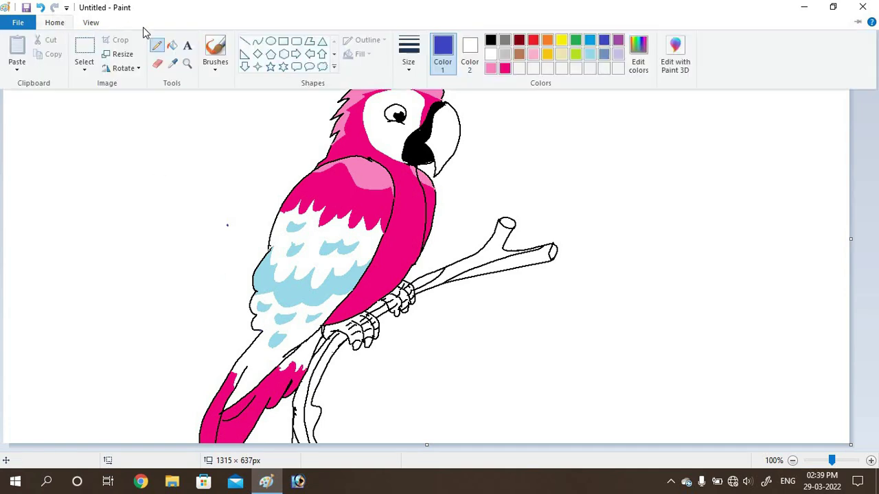
click(173, 47)
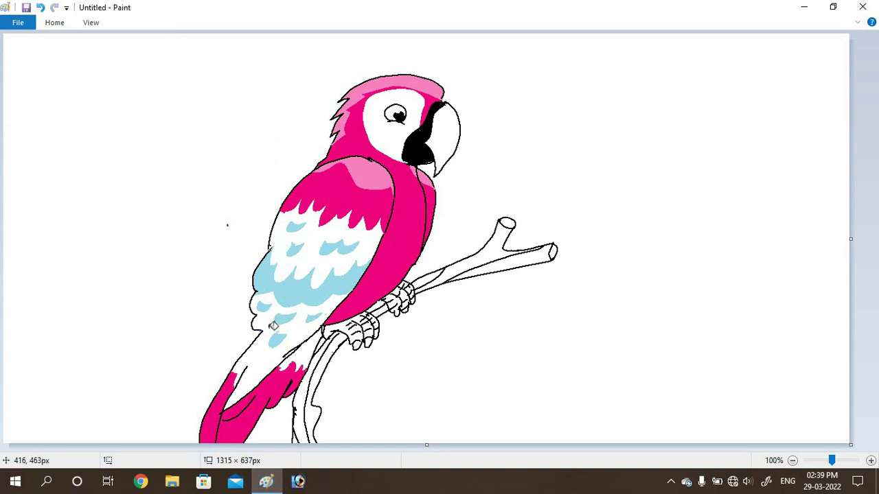
click(275, 325)
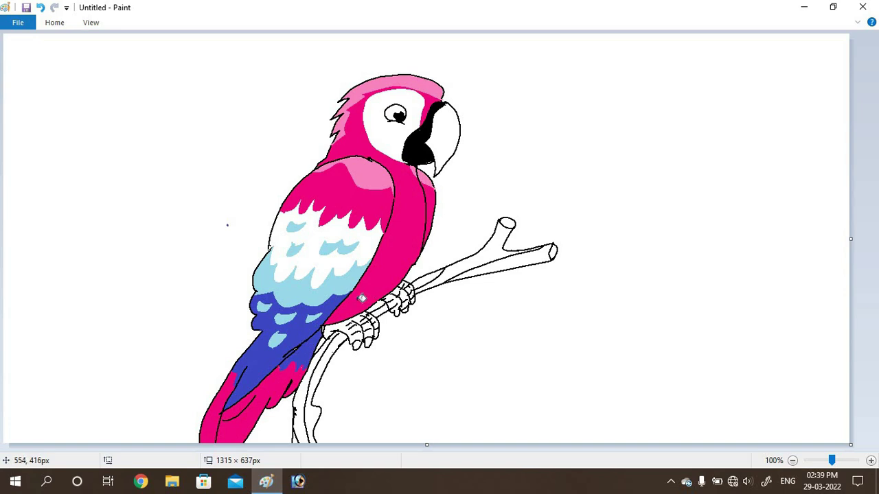
click(59, 24)
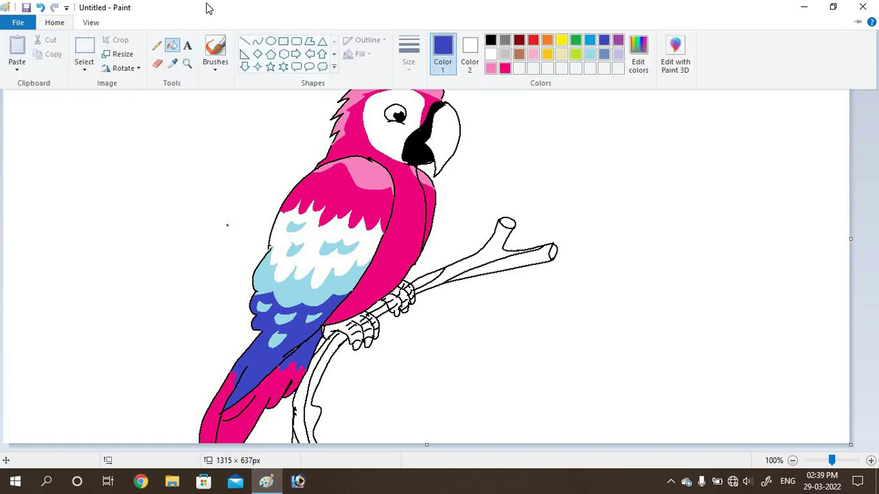
Refill the chest band and all seven pale blue feather spots with medium blue.
click(592, 39)
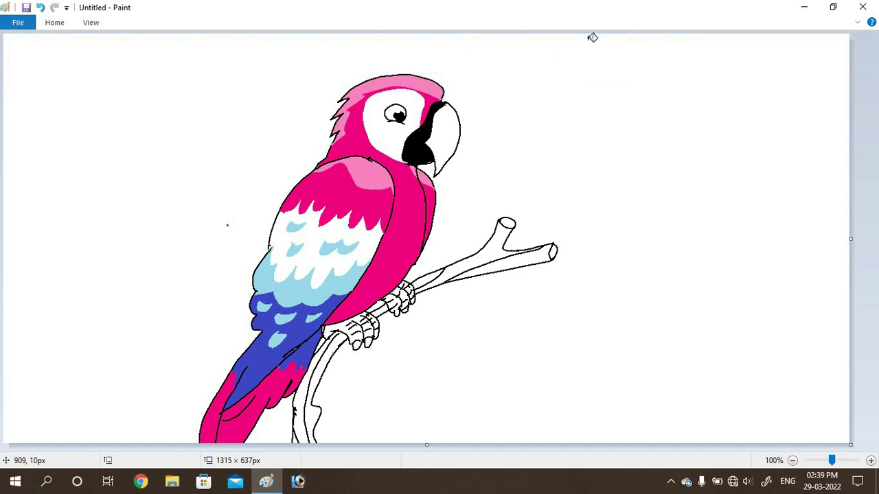
click(297, 294)
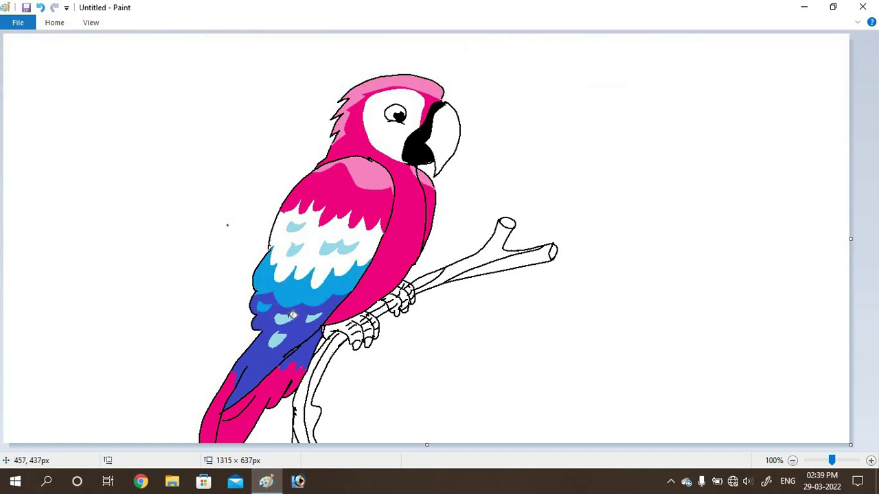
click(287, 318)
click(278, 339)
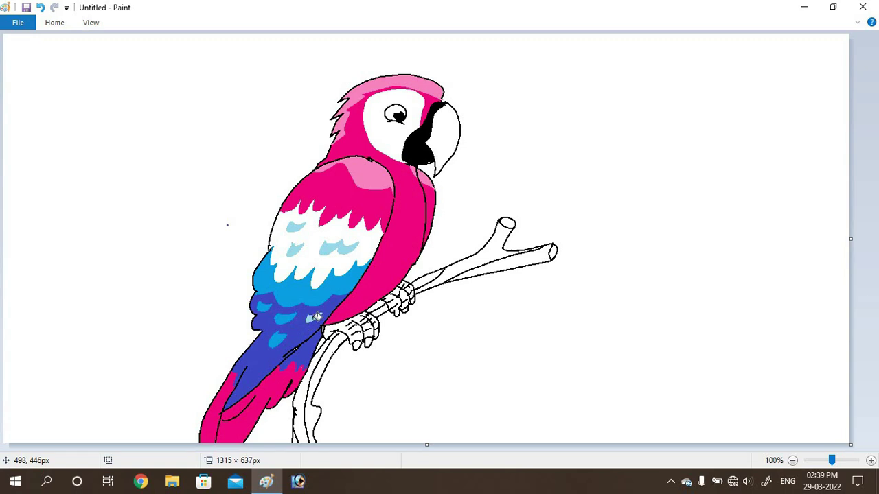
click(317, 316)
click(328, 246)
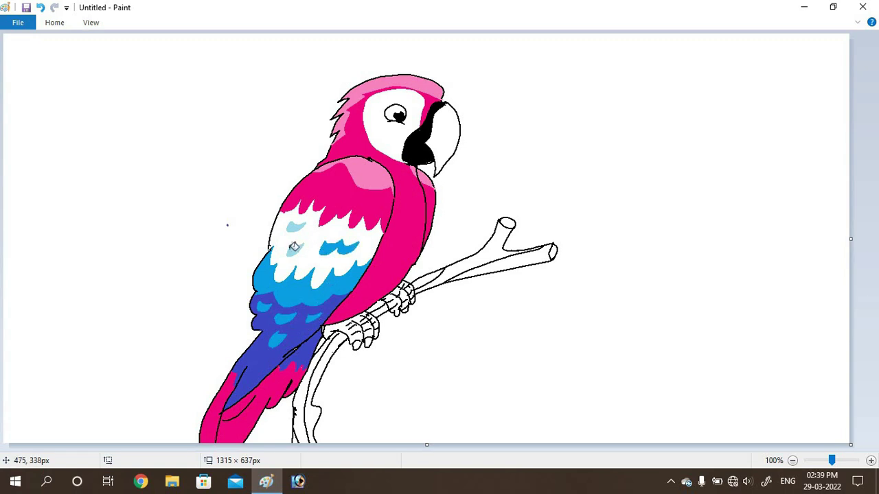
click(296, 247)
click(298, 225)
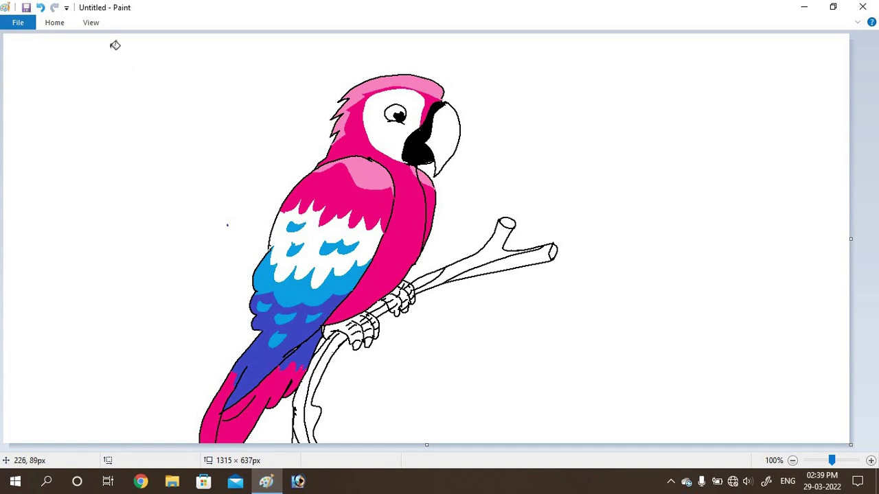
Fill every toe segment of the front and back feet purple.
click(54, 23)
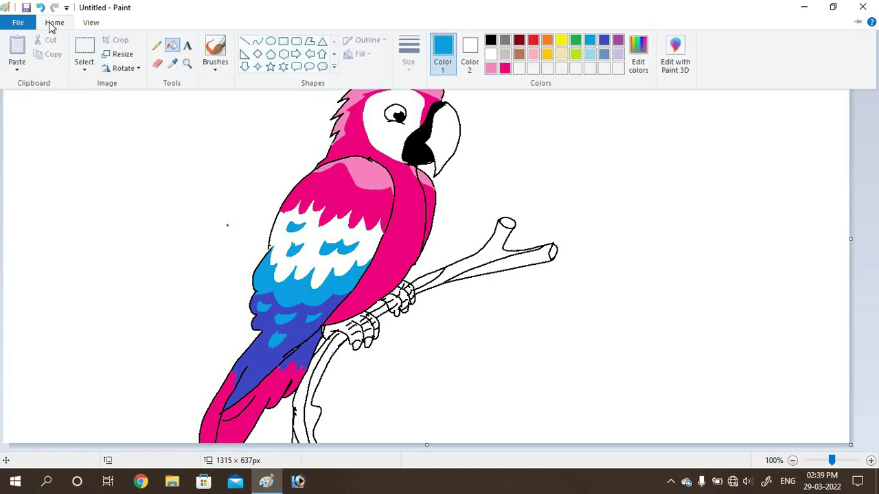
click(624, 38)
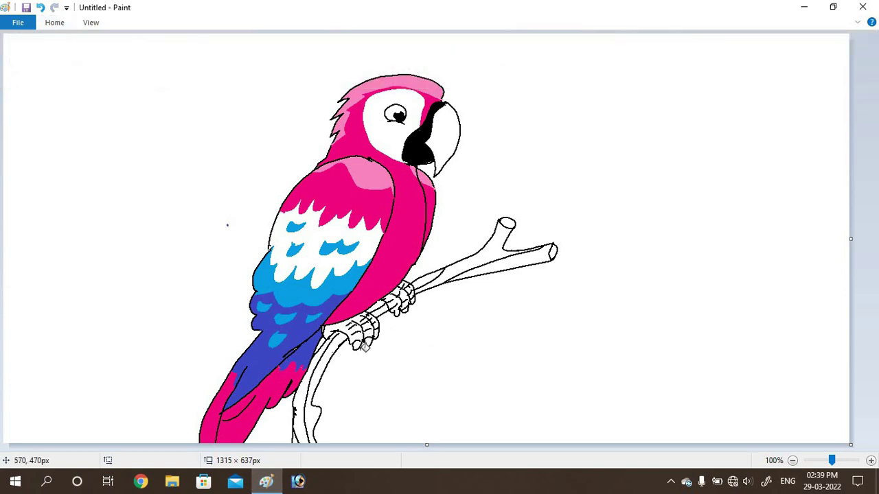
click(347, 325)
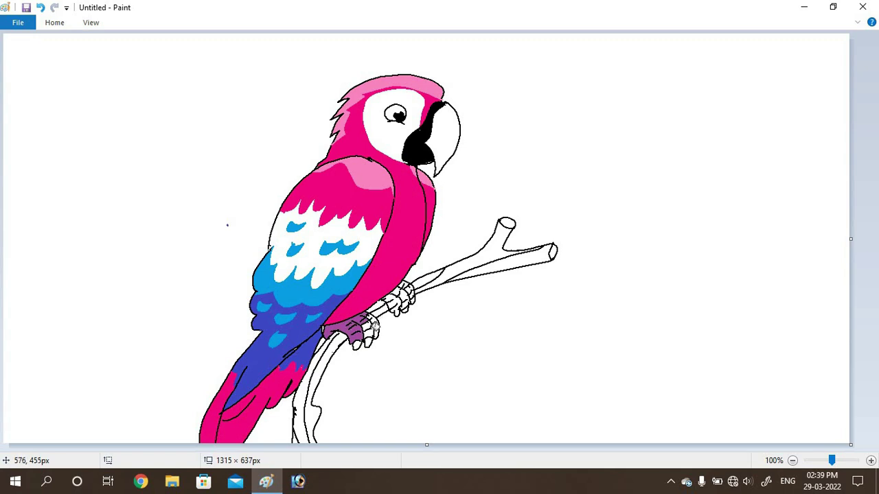
click(372, 327)
click(406, 292)
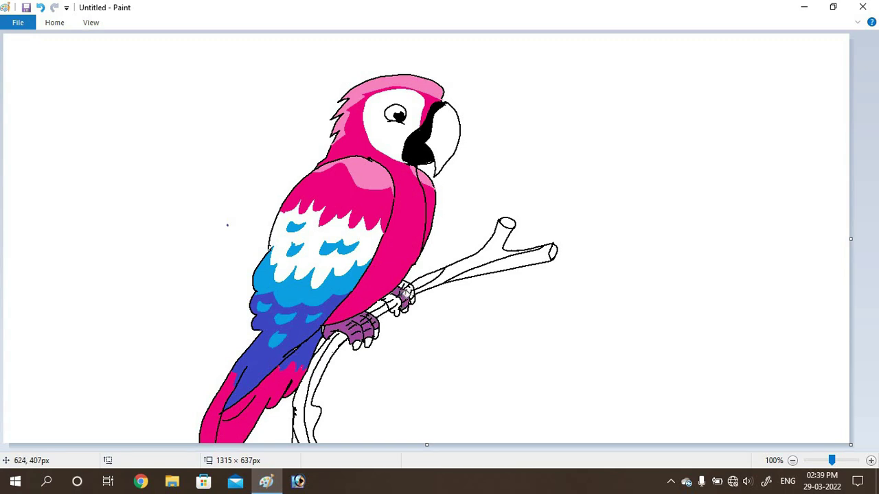
click(397, 301)
click(398, 301)
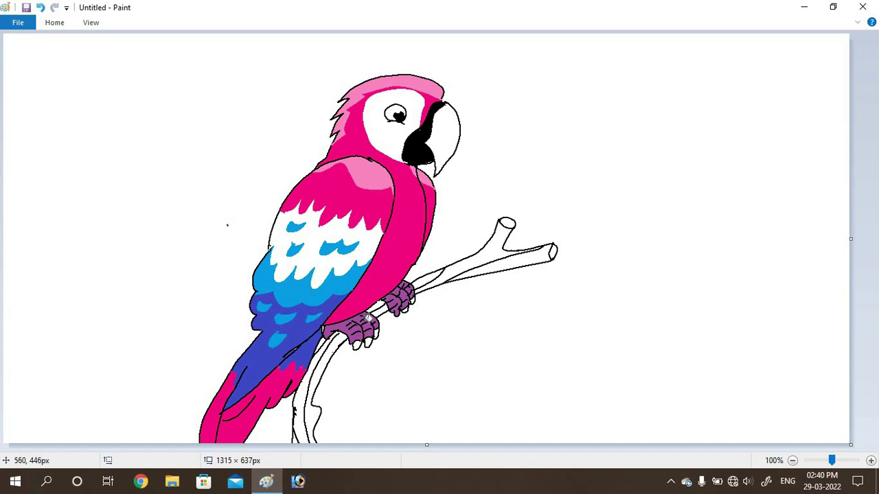
Fill the two claw tips on the front foot solid black.
click(55, 23)
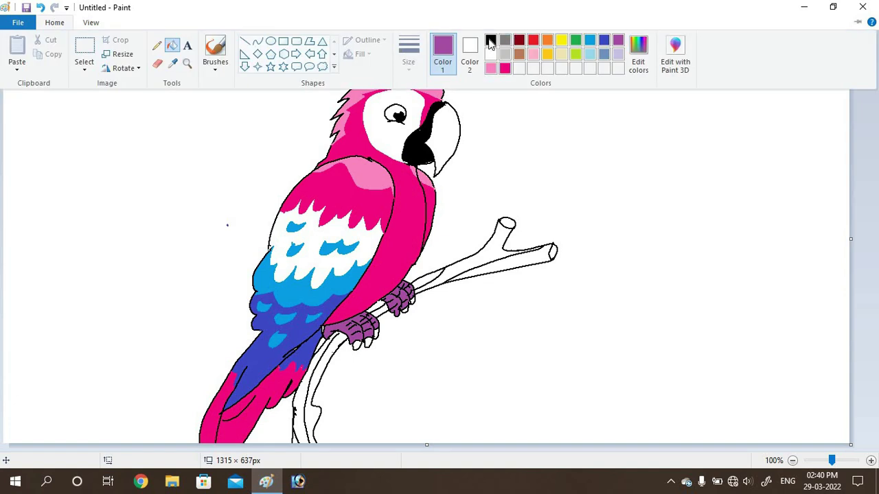
click(490, 41)
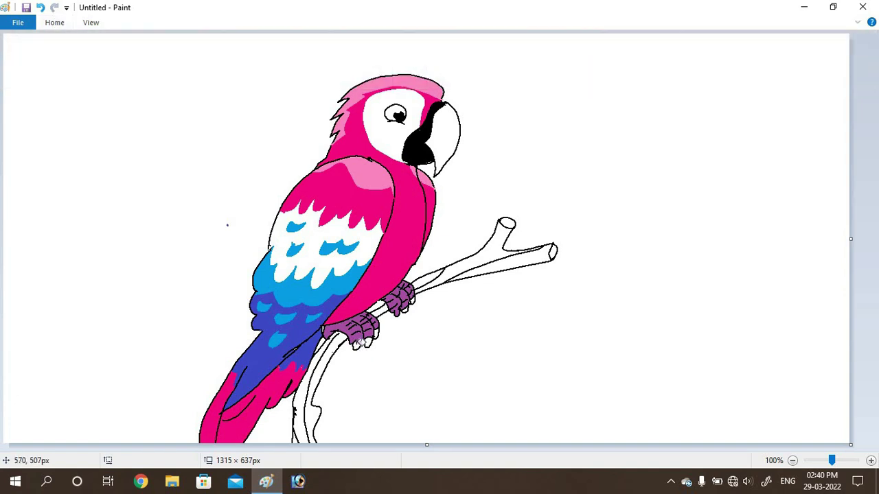
click(356, 345)
click(366, 342)
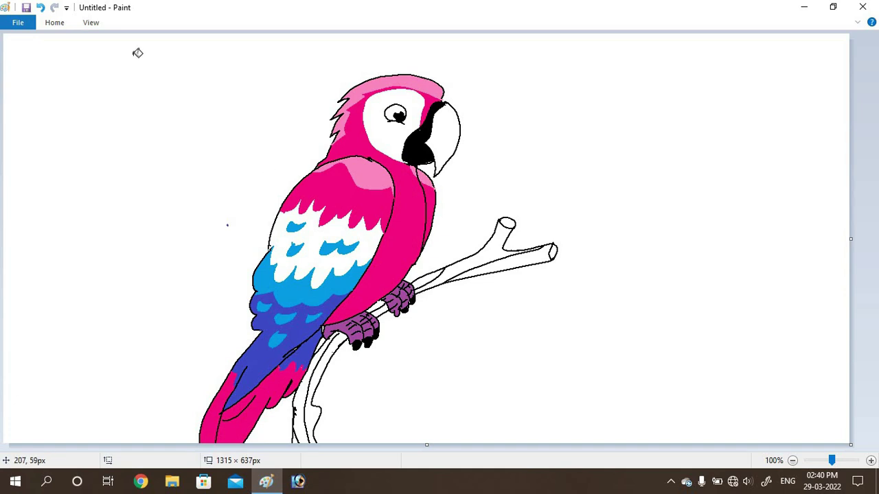
Fill the upper branch, twig, foot section and end cap light lavender.
click(55, 23)
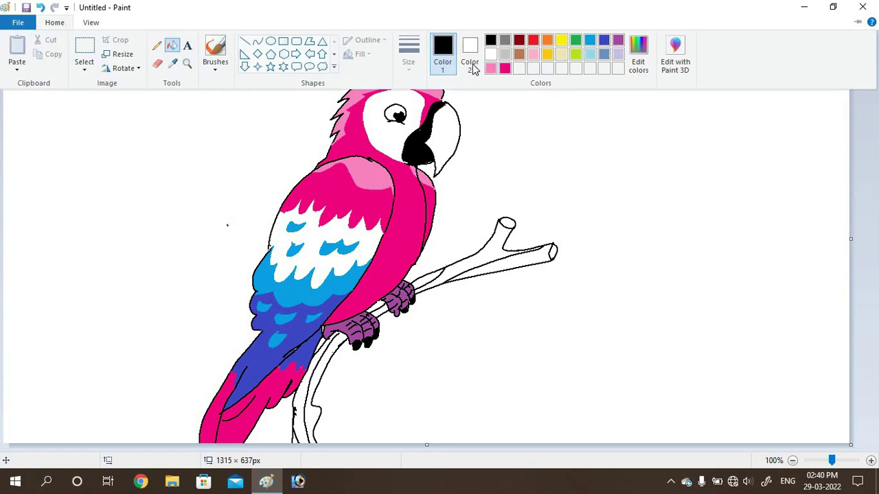
click(620, 55)
click(493, 251)
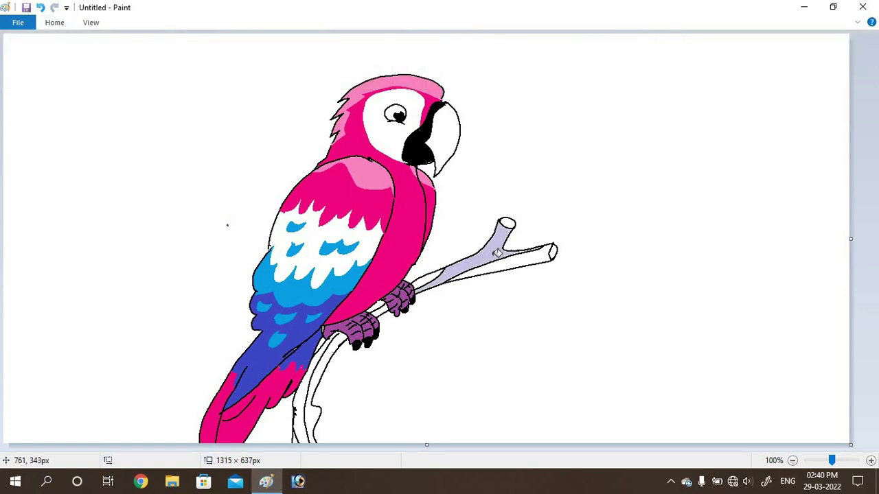
click(511, 260)
click(431, 277)
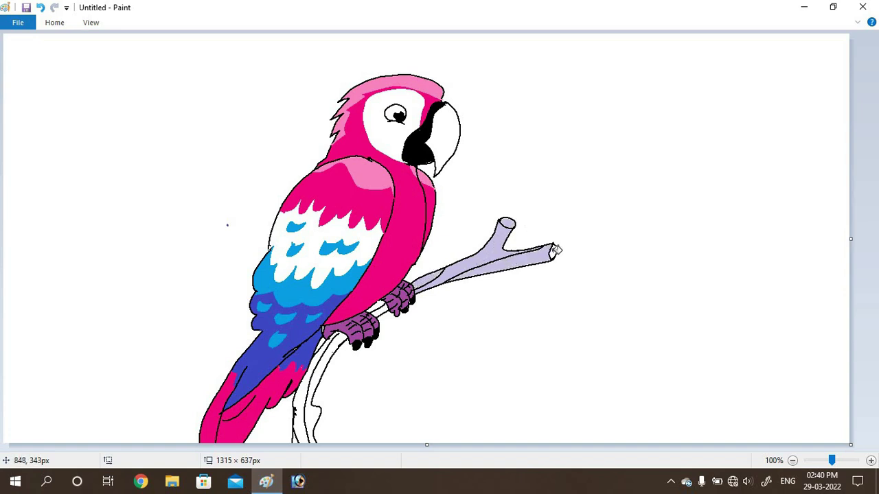
click(551, 251)
Fill the lower branch sections lavender, undoing a stray outline fill and refilling.
click(331, 343)
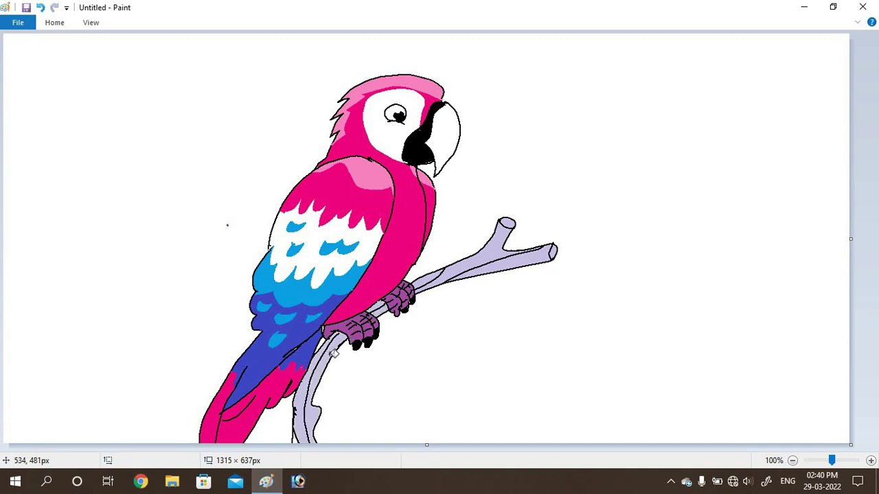
click(302, 435)
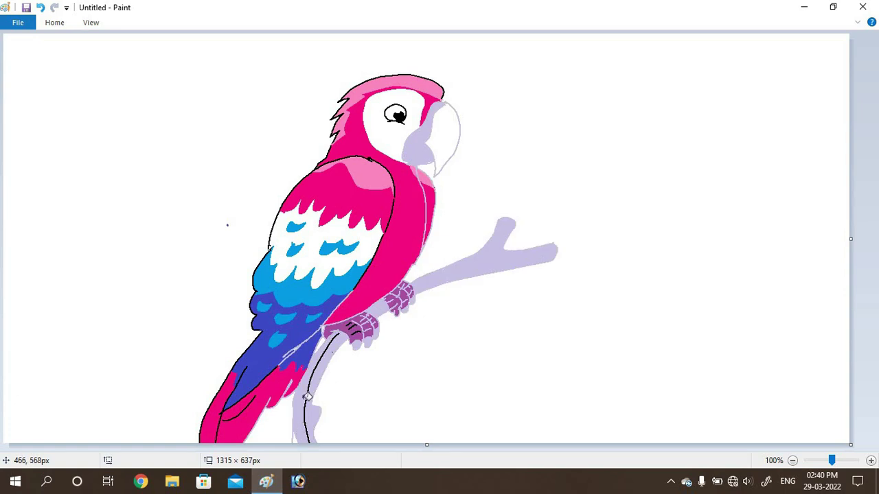
key(ctrl+z)
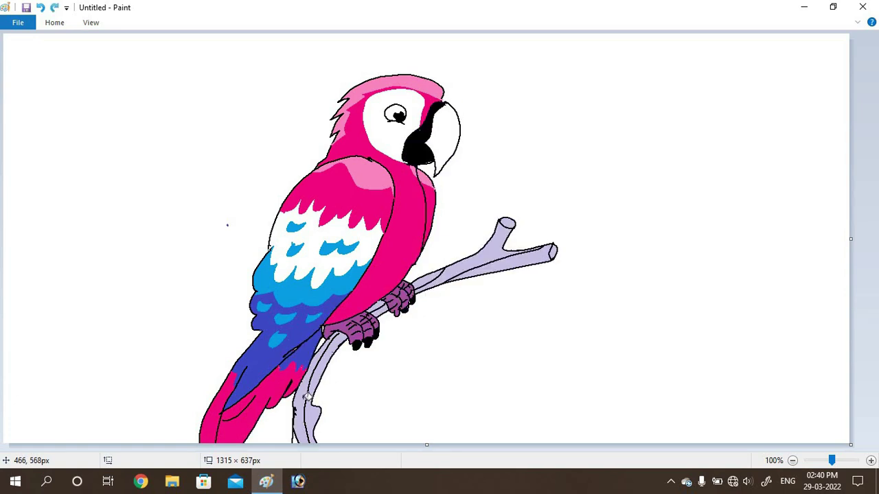
click(300, 434)
Draw a beige pencil line closing off the upper beak area.
click(54, 22)
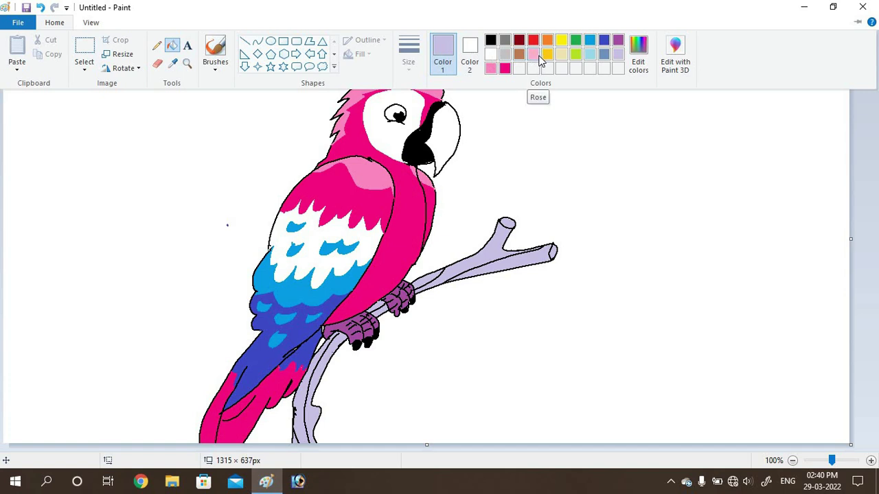
click(561, 58)
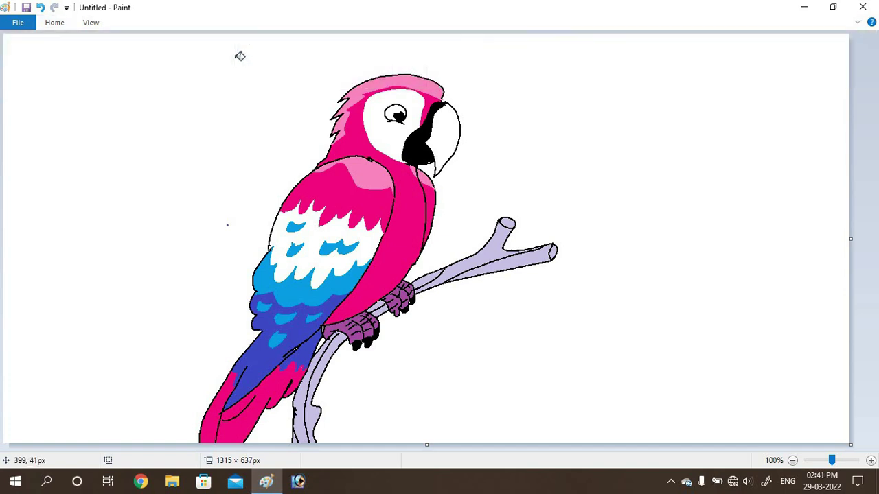
click(55, 23)
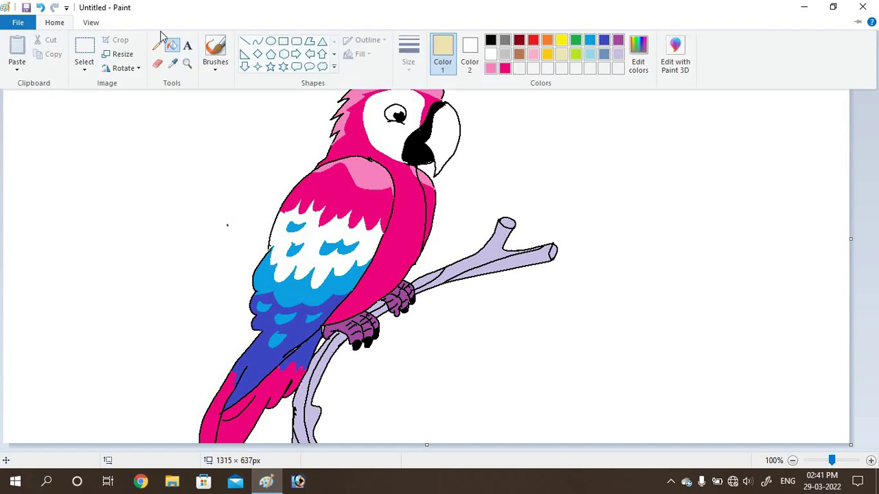
click(160, 44)
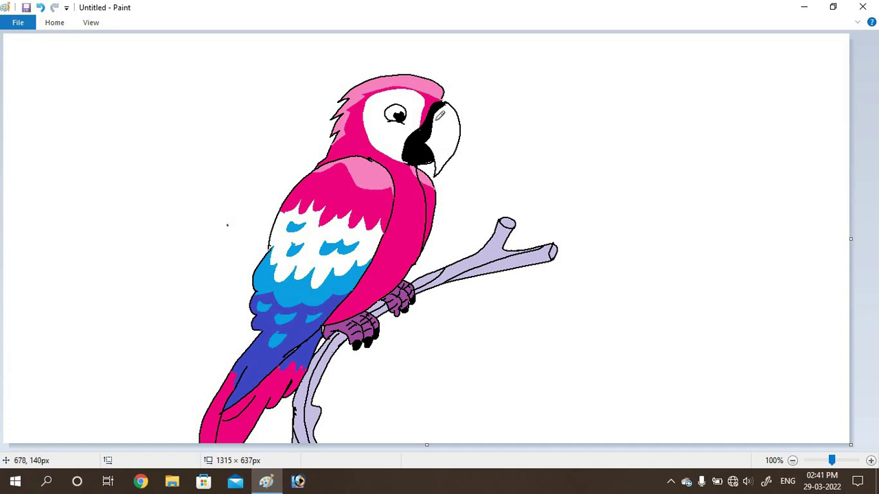
drag(435, 118, 447, 162)
Bucket-fill the enclosed upper beak area beige.
click(56, 24)
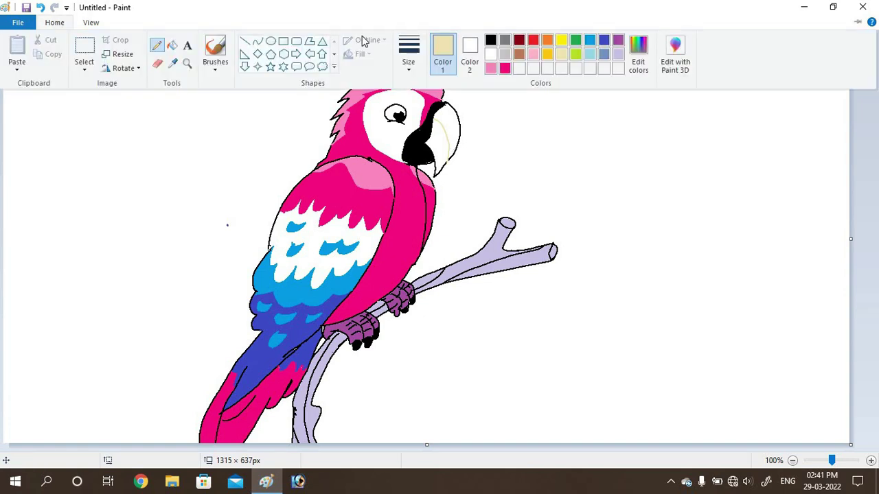
click(179, 45)
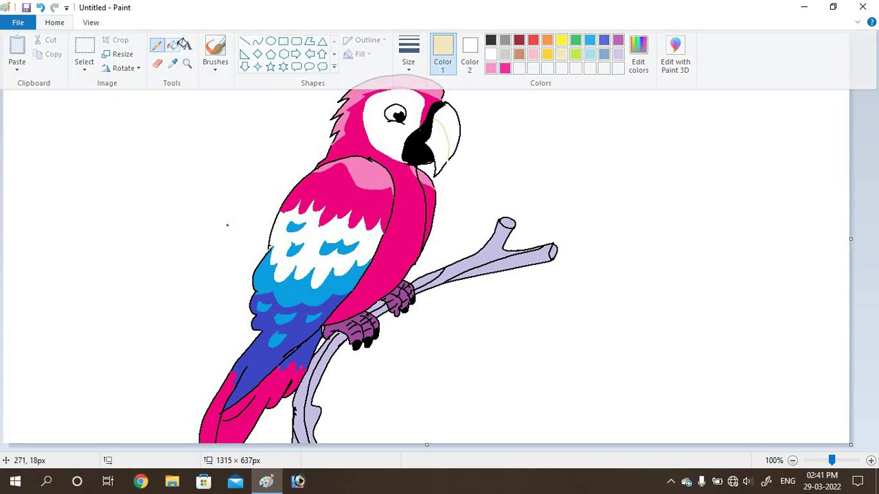
click(443, 138)
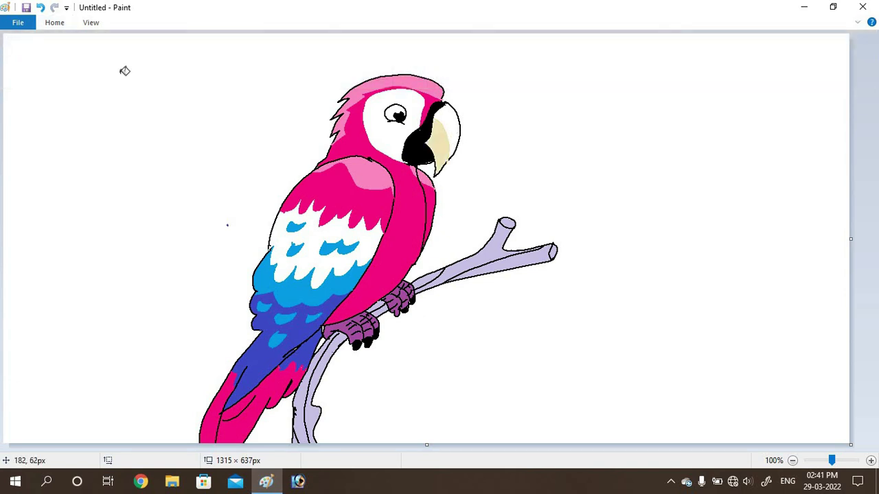
click(55, 23)
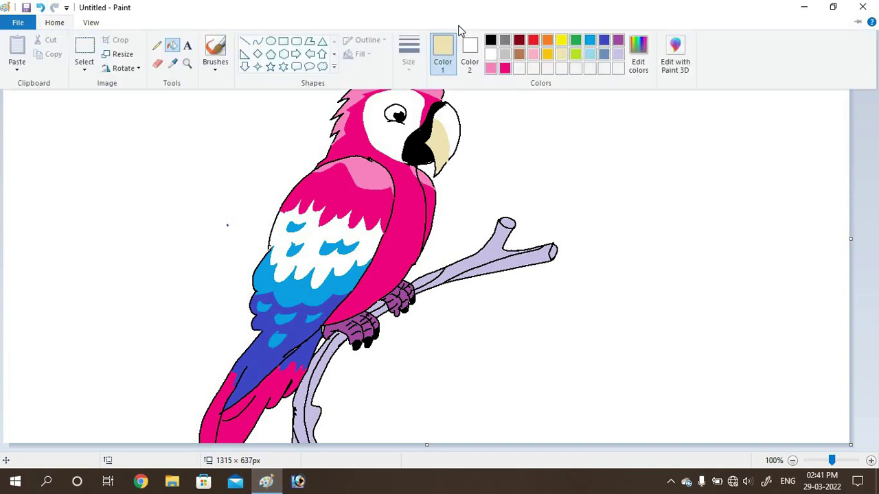
click(491, 41)
click(158, 46)
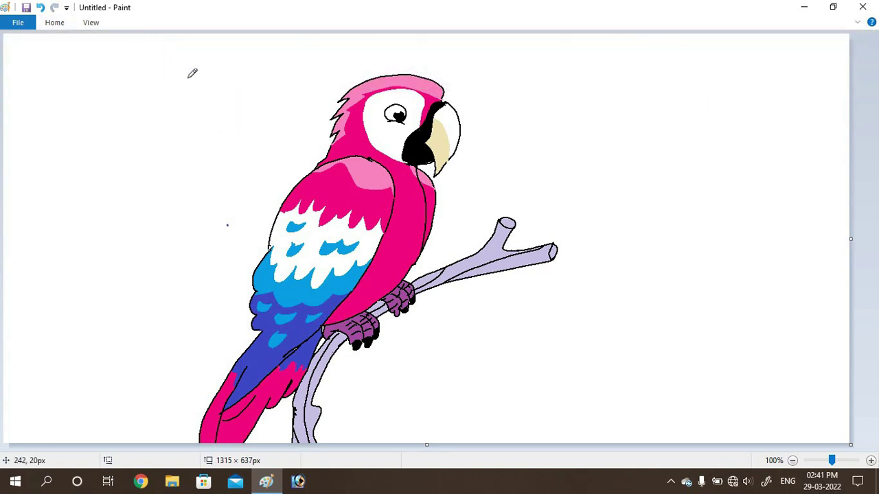